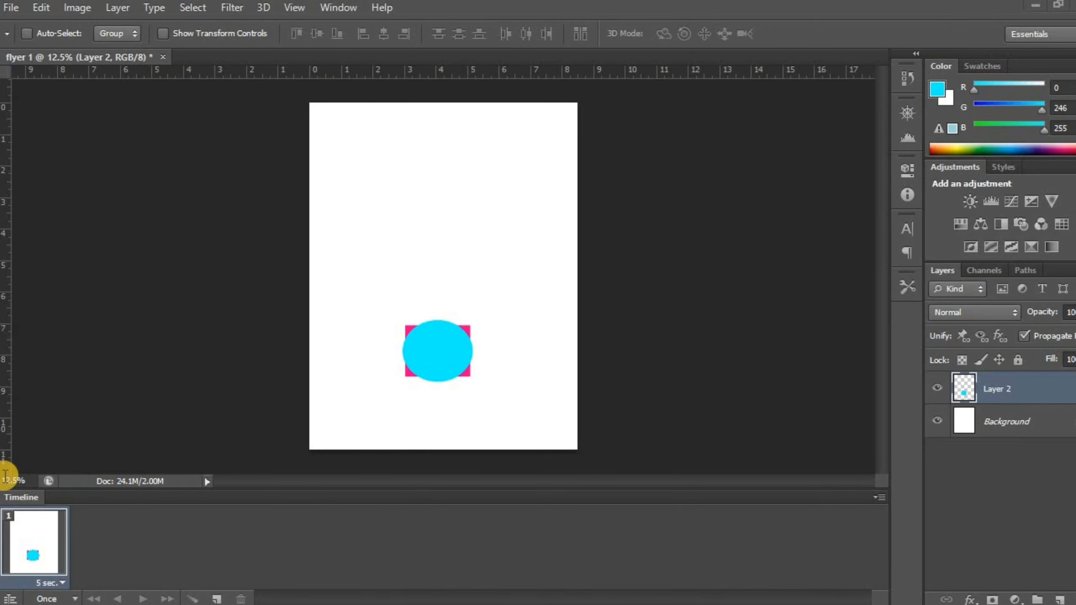
Close the Timeline panel and reopen it
{"action": "right_click", "coordinate": [16, 498]}
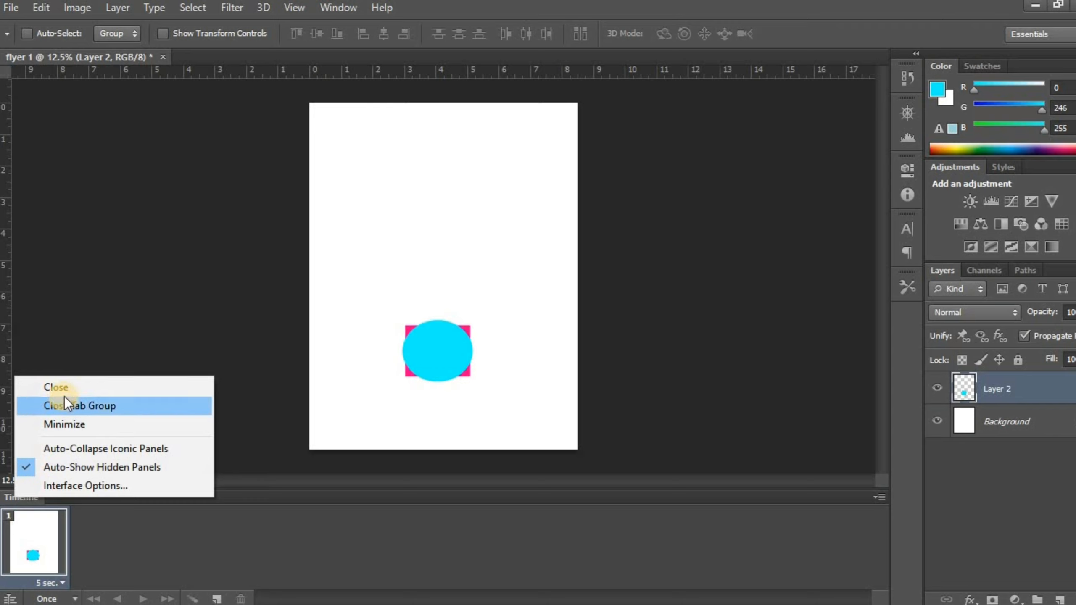
{"action": "left_click", "coordinate": [63, 386]}
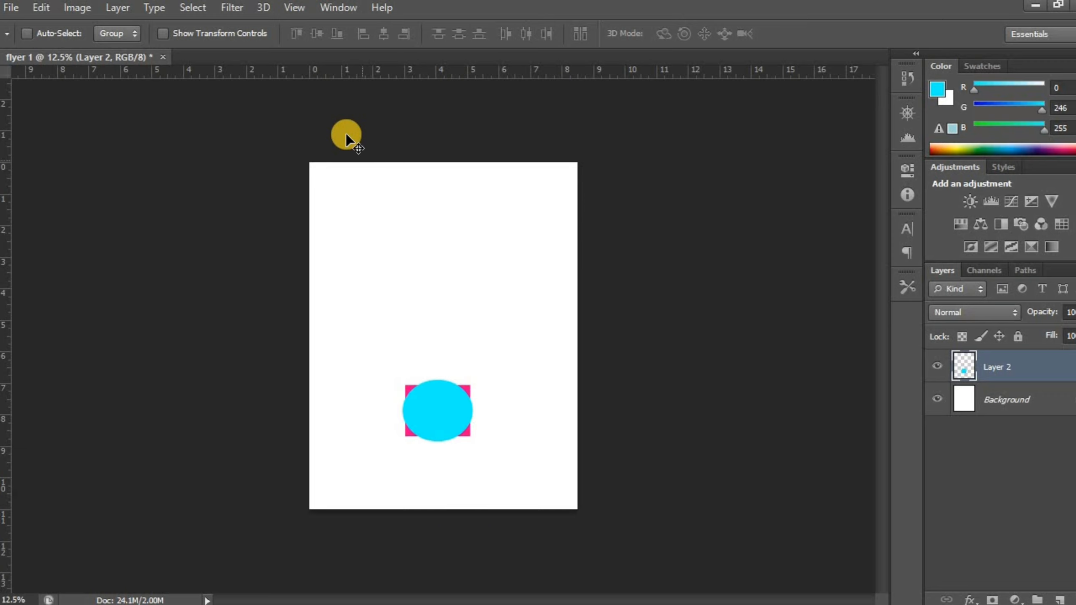
{"action": "left_click", "coordinate": [341, 8]}
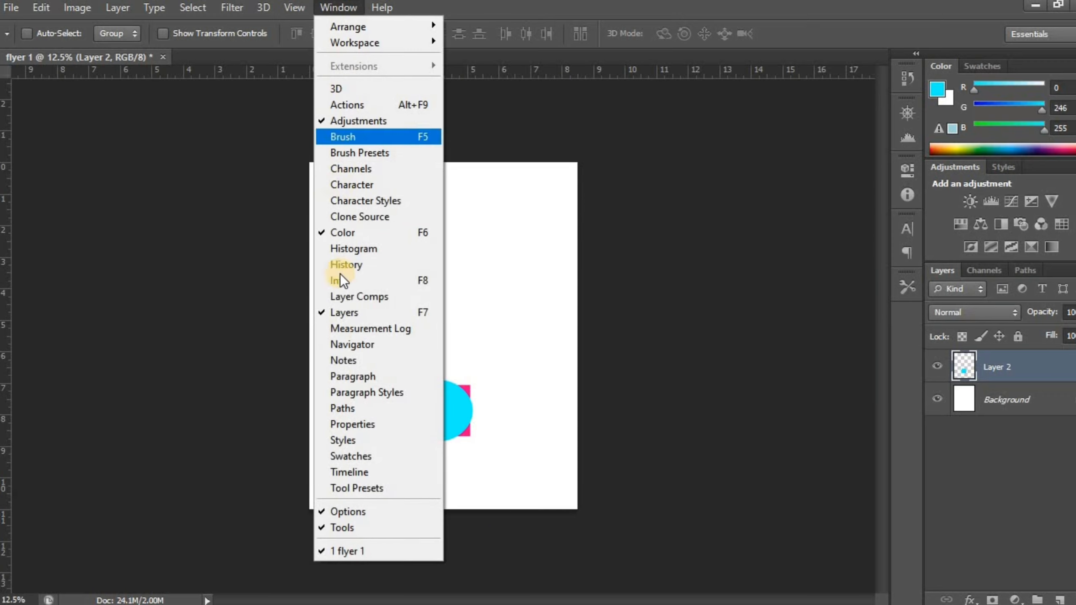
{"action": "left_click", "coordinate": [340, 473]}
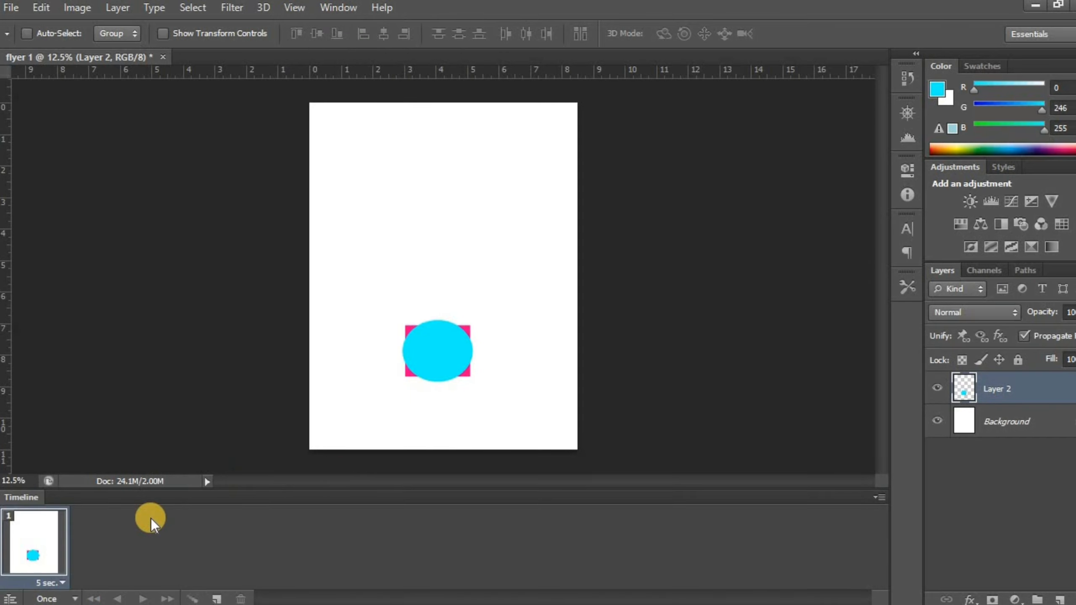
Convert the frame animation to a video timeline and back to frame animation
{"action": "left_click", "coordinate": [879, 499]}
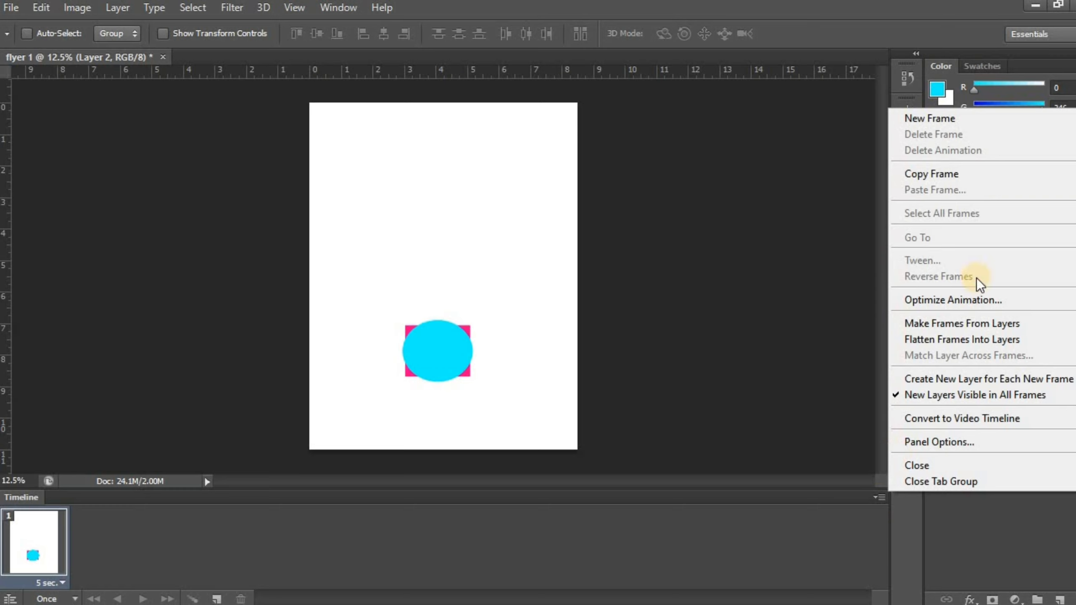
{"action": "left_click", "coordinate": [952, 424]}
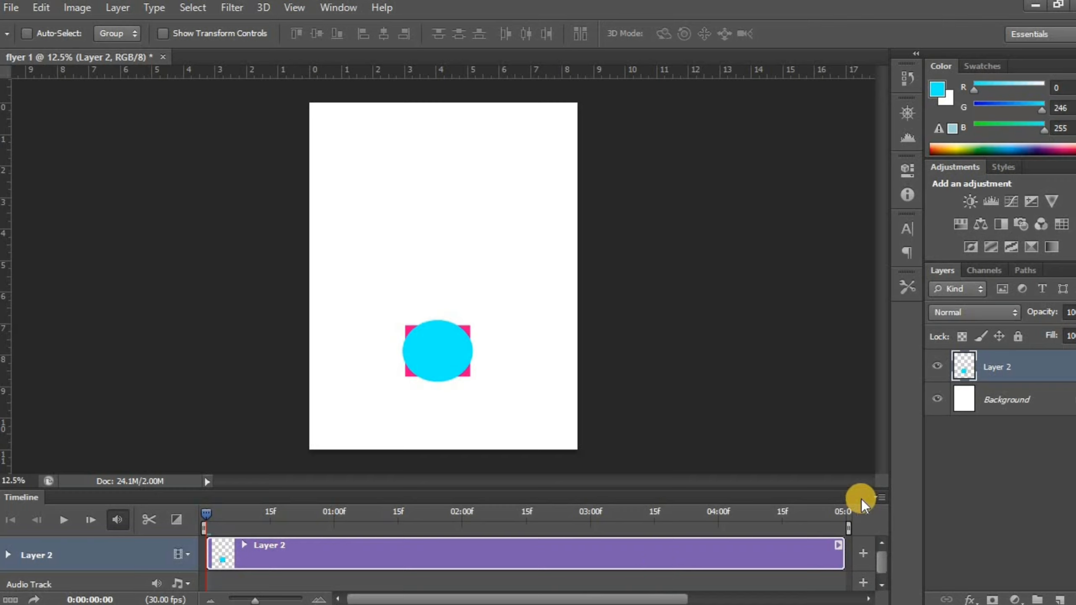
{"action": "left_click", "coordinate": [880, 498]}
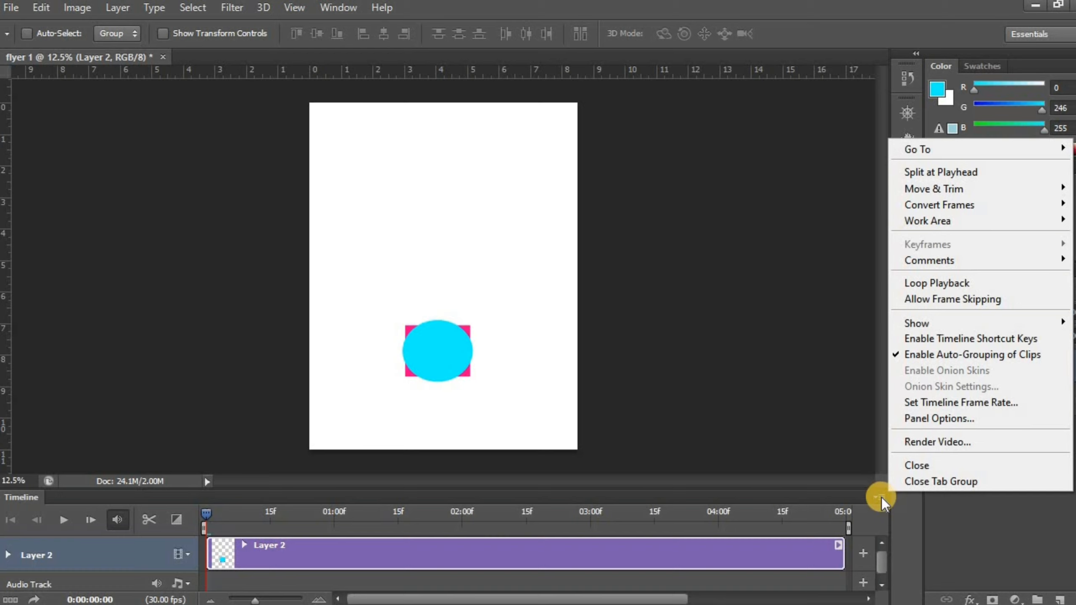
{"action": "mouse_move", "coordinate": [950, 202]}
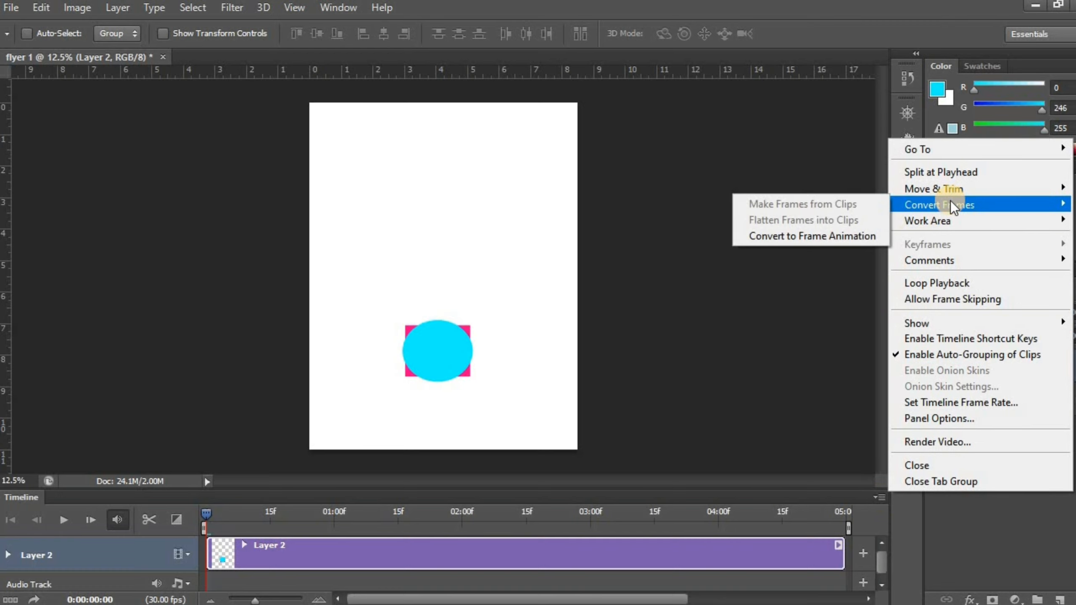
{"action": "left_click", "coordinate": [852, 234]}
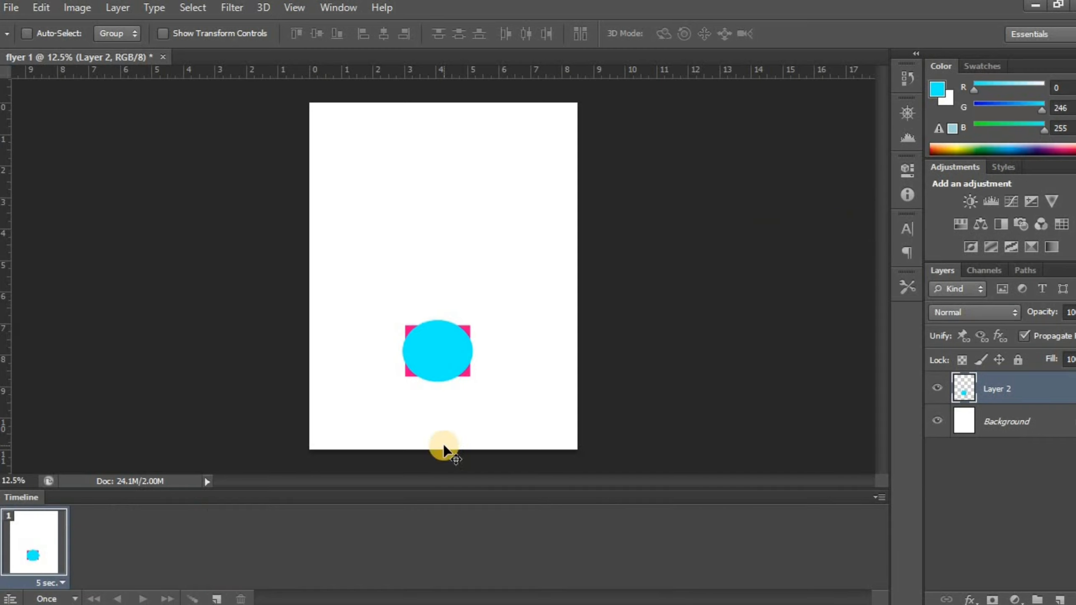
Set the first frame's delay to No delay
{"action": "left_click", "coordinate": [33, 555]}
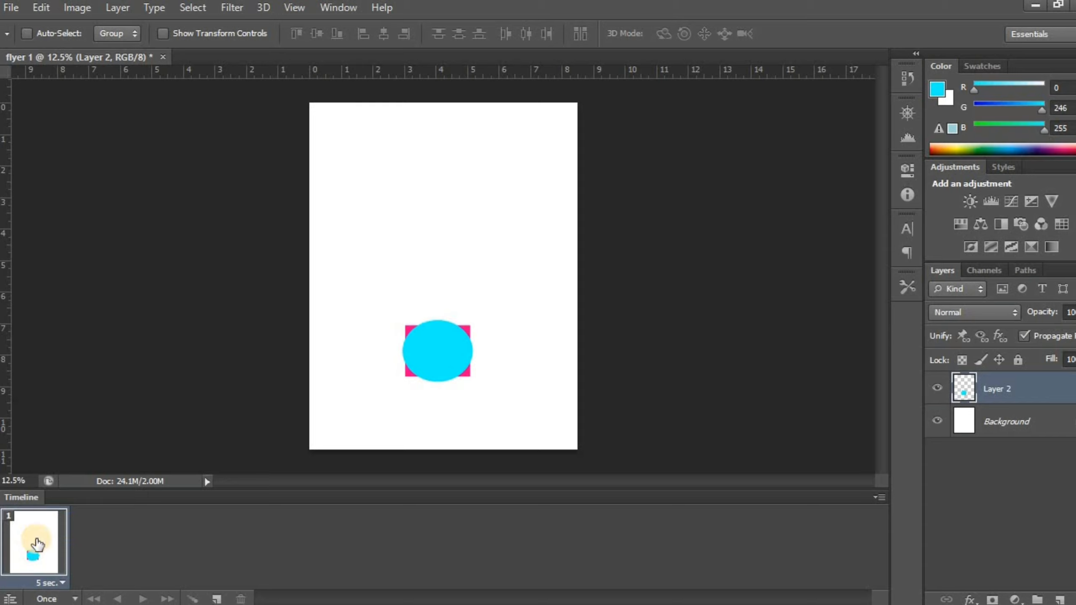
{"action": "left_click", "coordinate": [55, 586]}
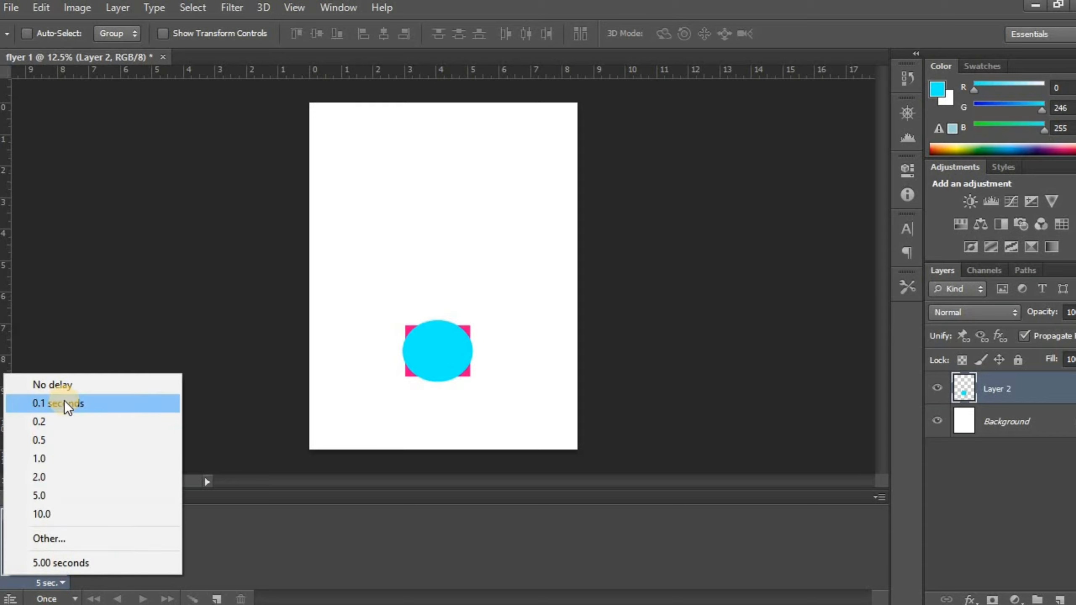
{"action": "left_click", "coordinate": [257, 541]}
{"action": "left_click", "coordinate": [47, 583]}
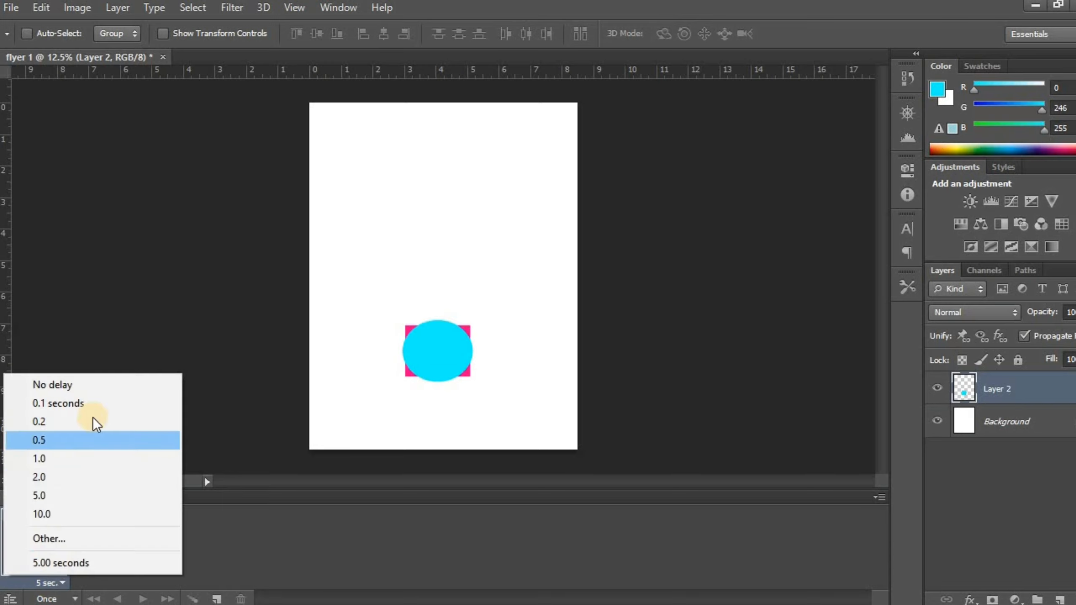
{"action": "left_click", "coordinate": [72, 387]}
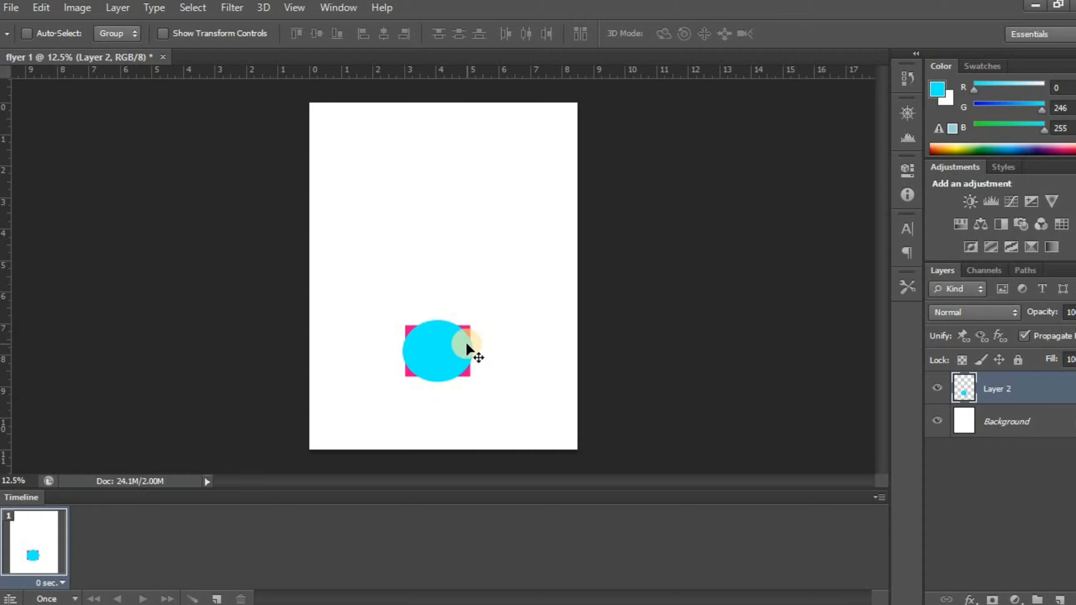
{"action": "key", "text": "ctrl+t"}
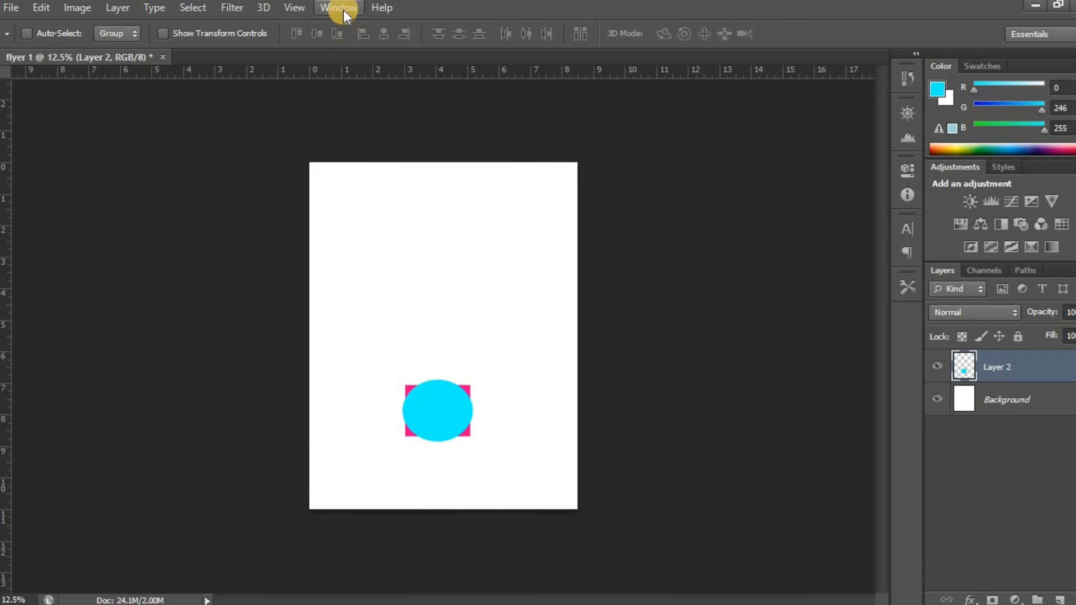
Open the Timeline panel
{"action": "left_click", "coordinate": [342, 9]}
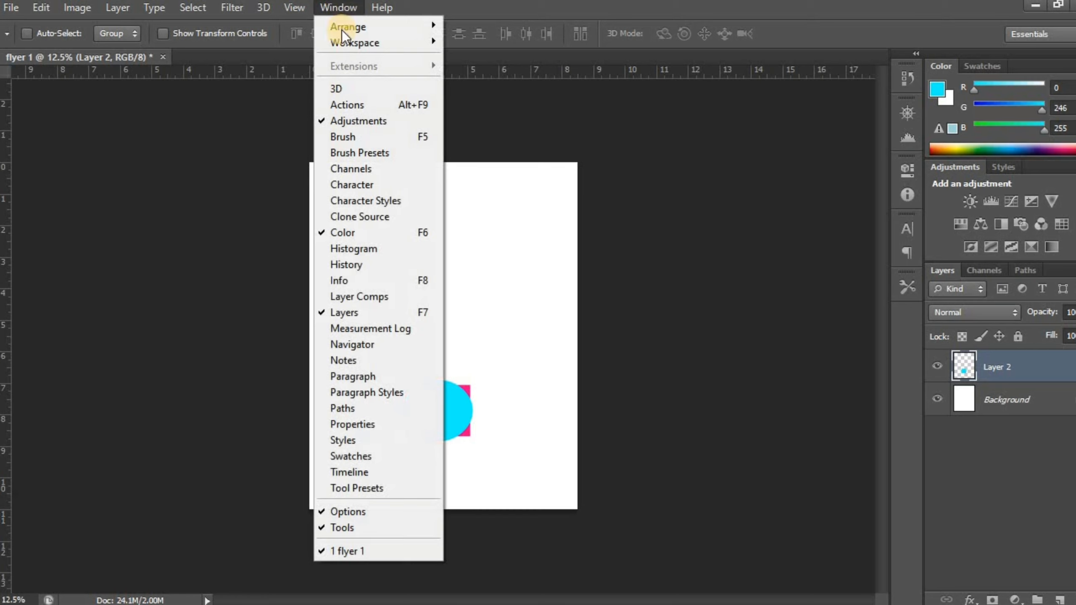
{"action": "left_click", "coordinate": [340, 473]}
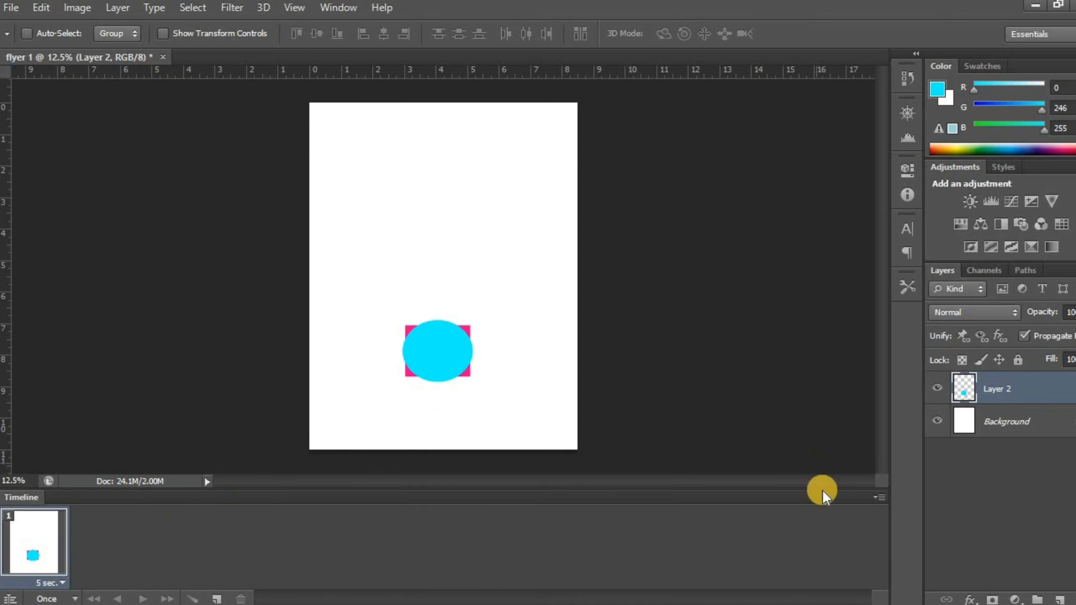
Switch the timeline to video mode and convert it back to frame animation
{"action": "left_click", "coordinate": [879, 499]}
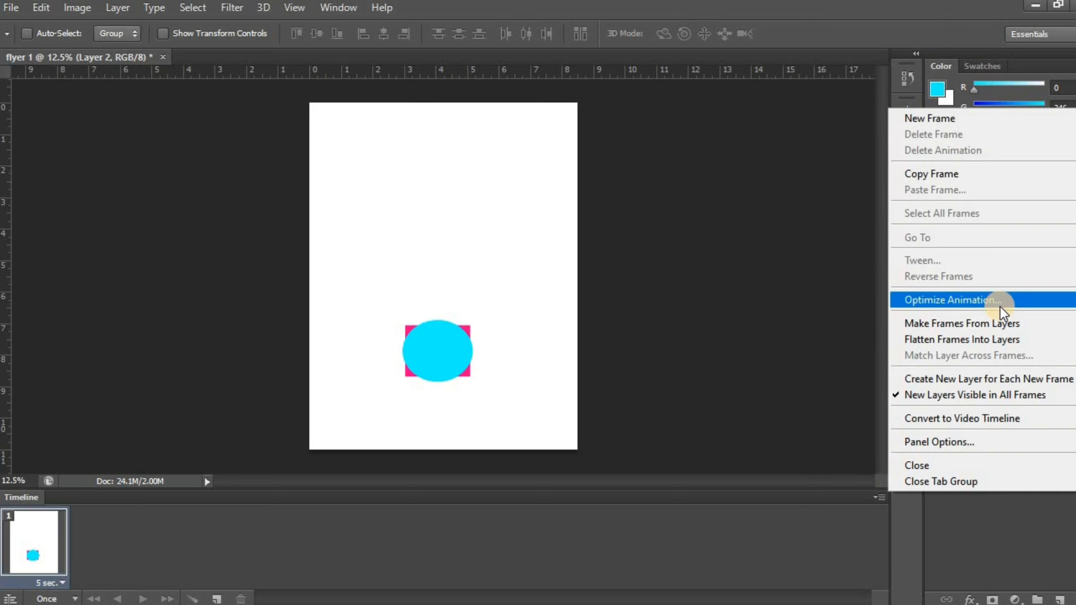
{"action": "left_click", "coordinate": [951, 426]}
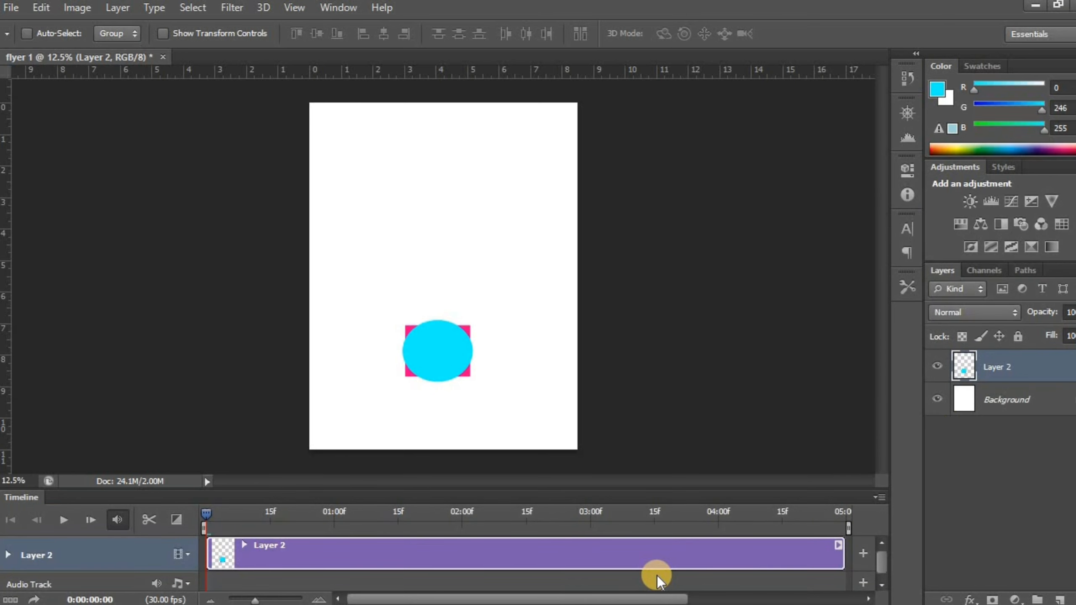
{"action": "left_click", "coordinate": [880, 498]}
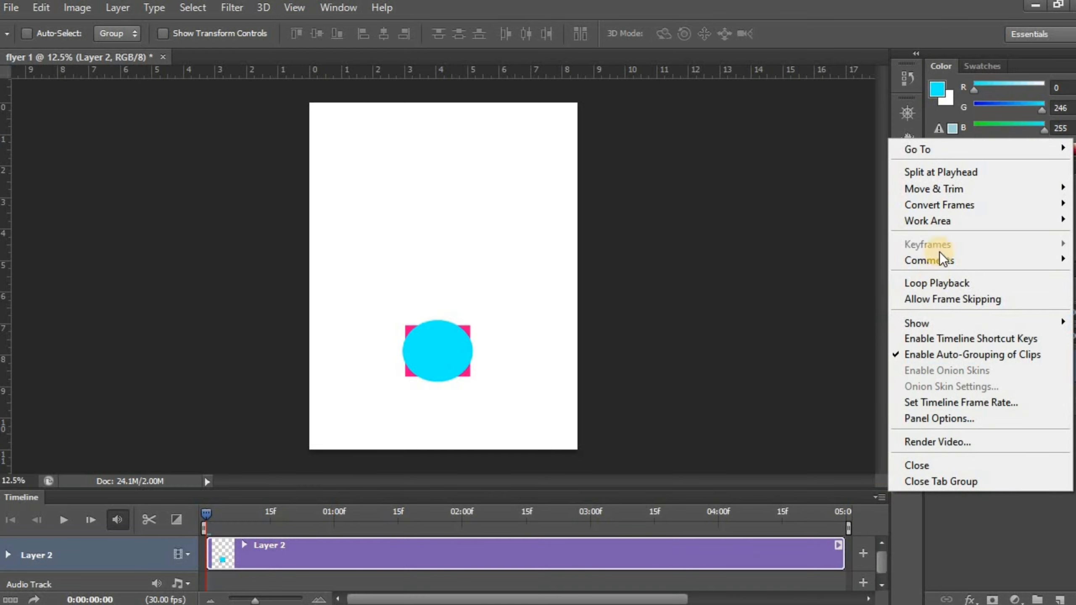
{"action": "mouse_move", "coordinate": [953, 206]}
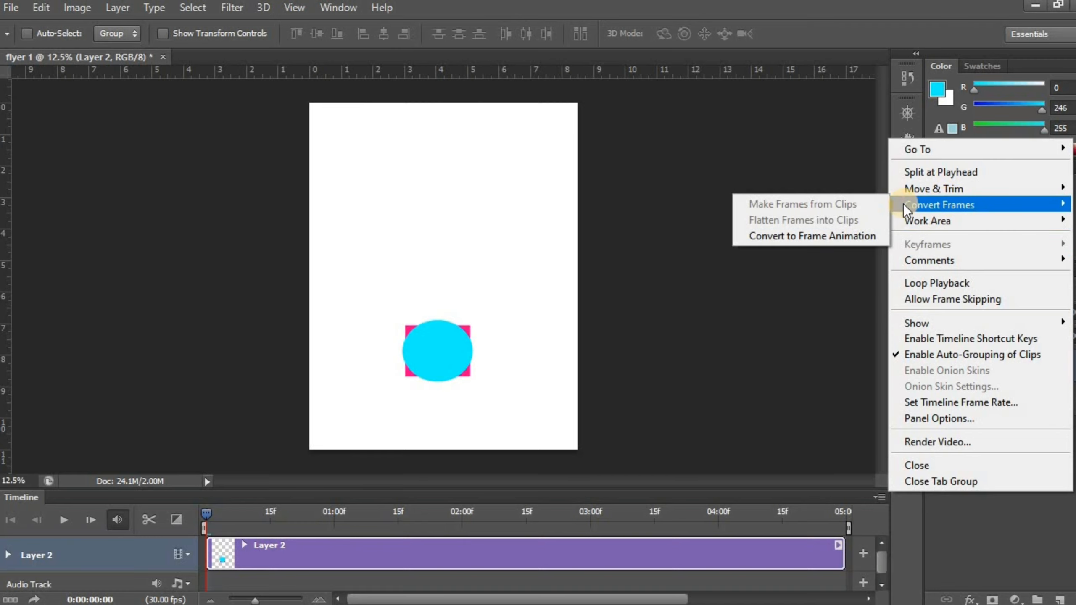
{"action": "left_click", "coordinate": [850, 236]}
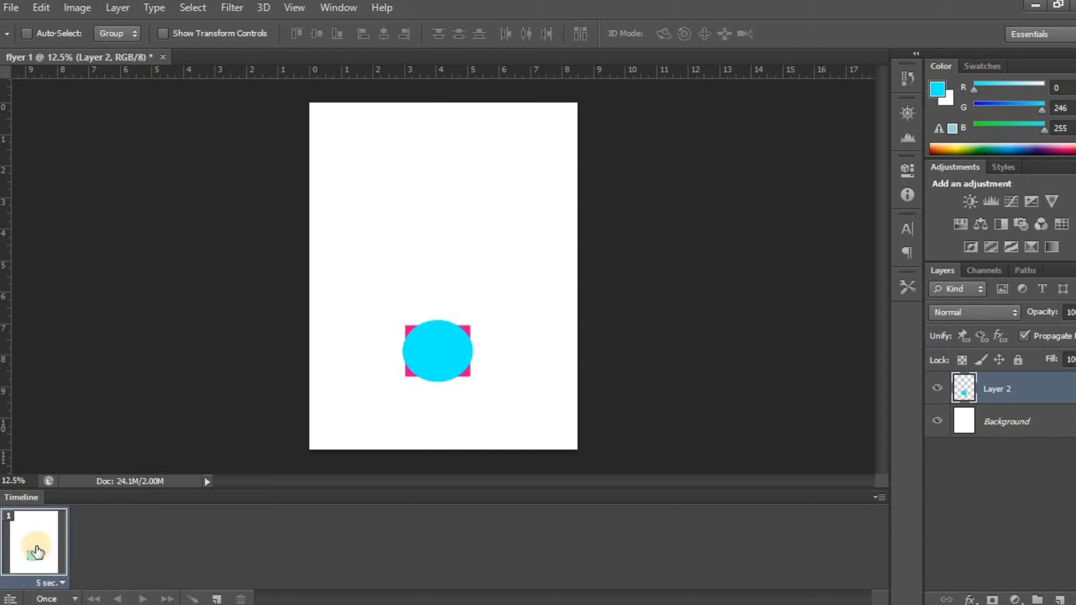
Set the display time of frame 1 to No delay
{"action": "left_click", "coordinate": [56, 586]}
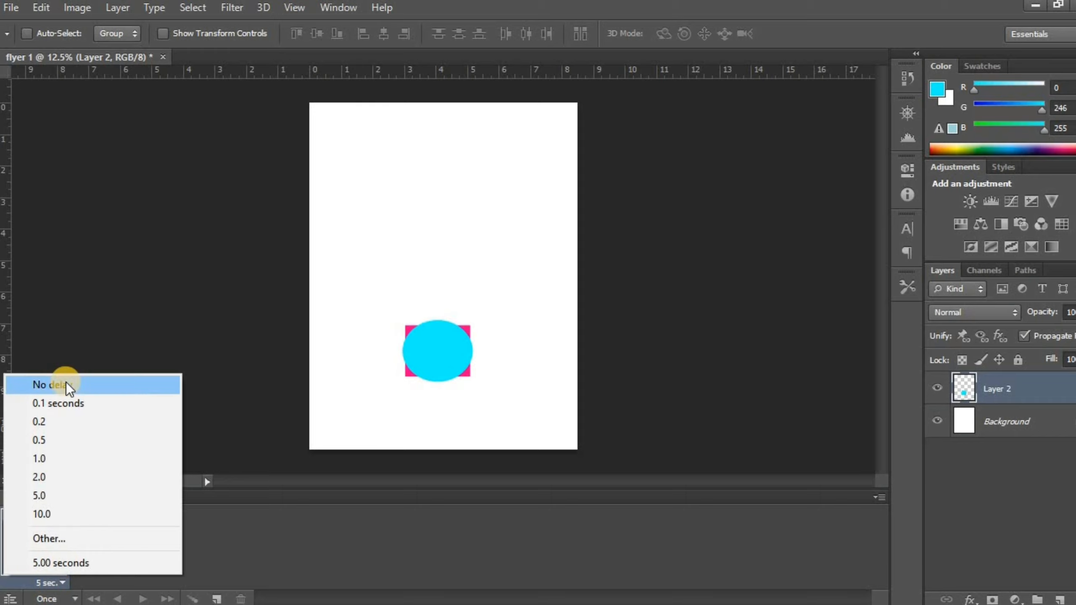
{"action": "left_click", "coordinate": [257, 540]}
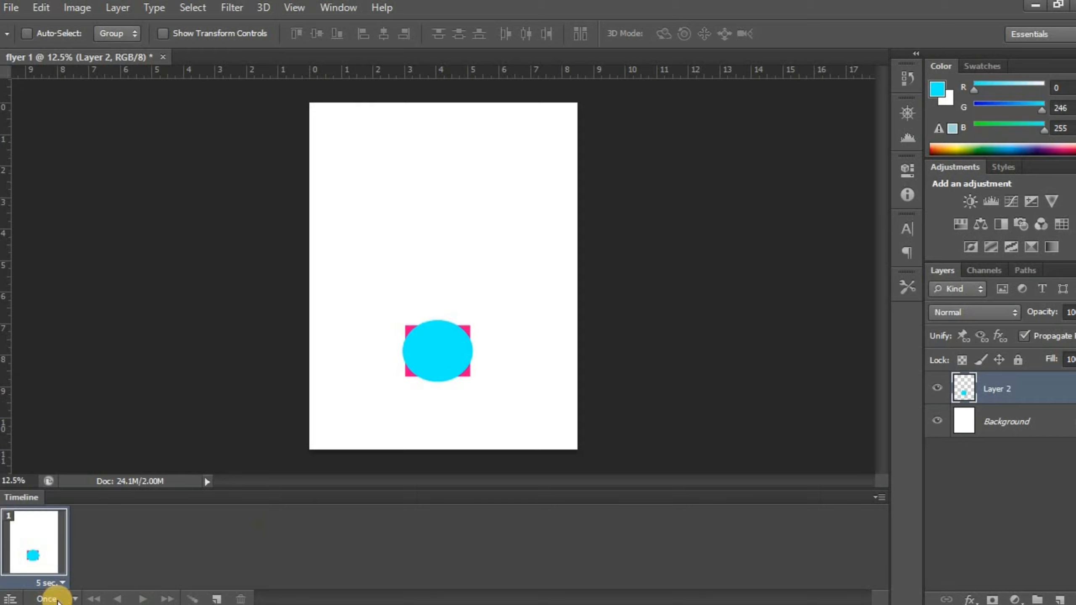
{"action": "left_click", "coordinate": [50, 584]}
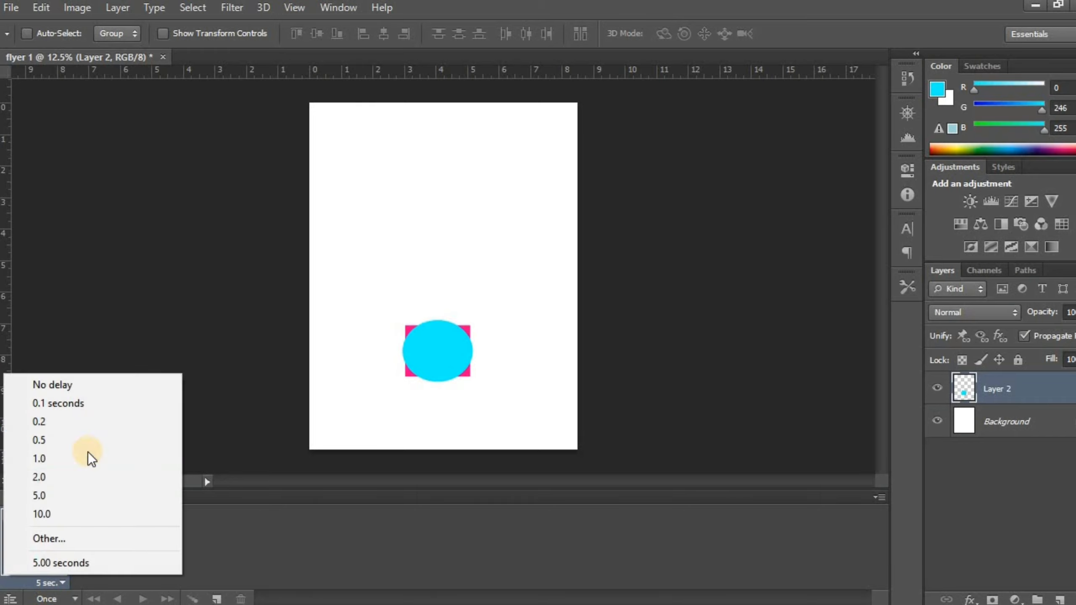
{"action": "left_click", "coordinate": [72, 388]}
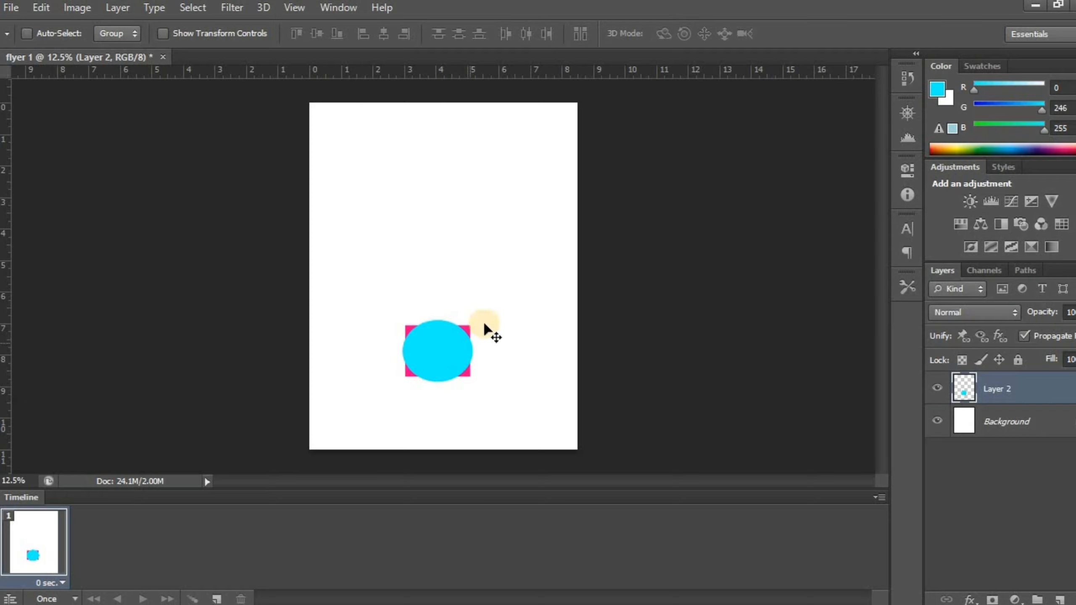
Free-transform Layer 2's circle-and-square artwork about its centre, narrowing it to about 88% width with its height at 100%
{"action": "key", "text": "ctrl+t"}
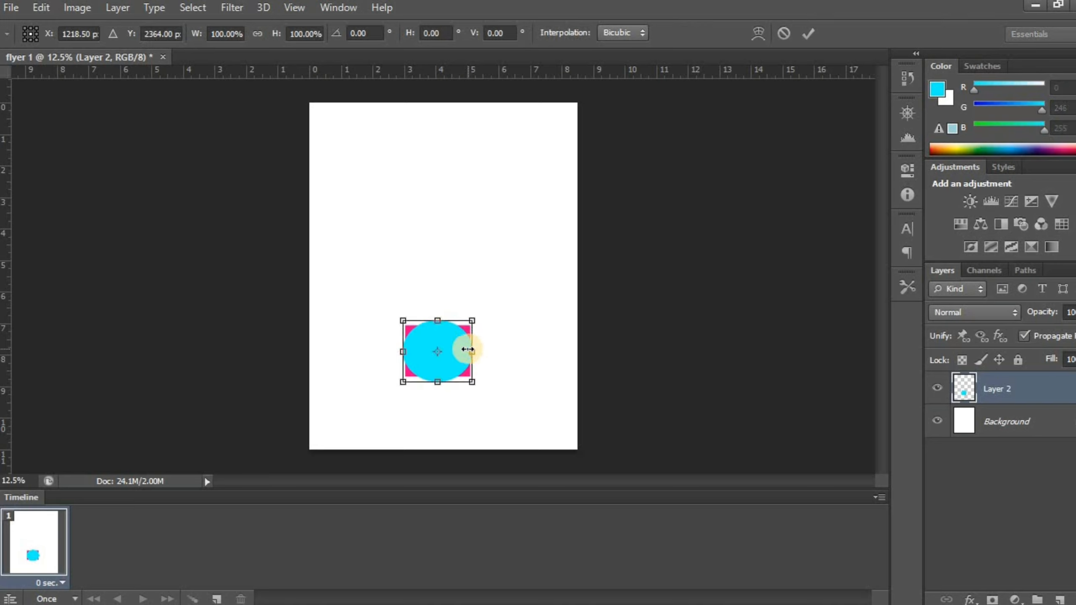
{"action": "left_click_drag", "start_coordinate": [468, 350], "coordinate": [465, 349]}
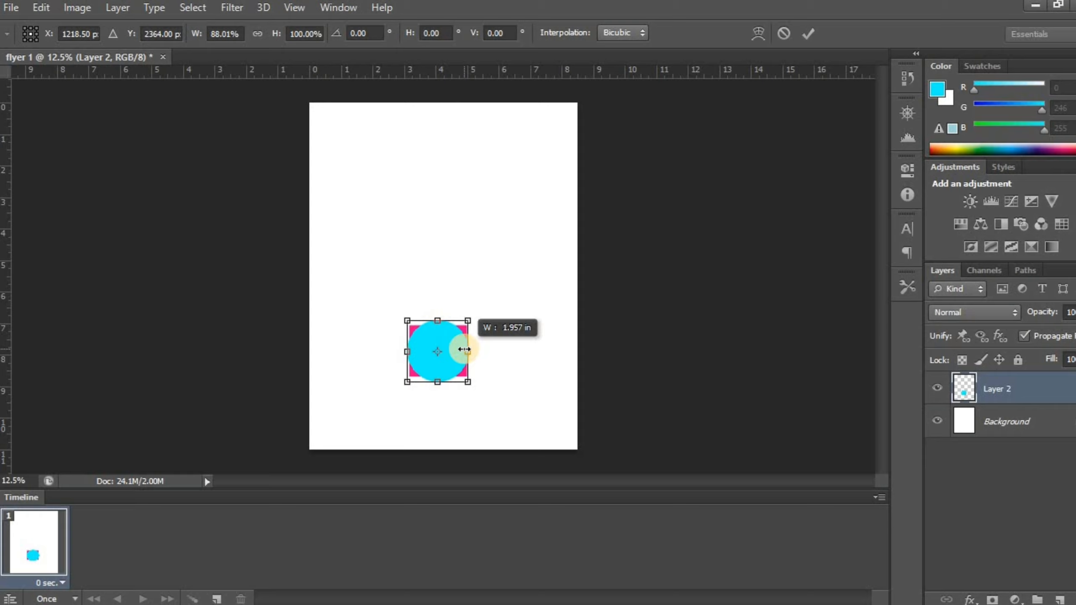
{"action": "left_click_drag", "start_coordinate": [464, 349], "coordinate": [464, 349]}
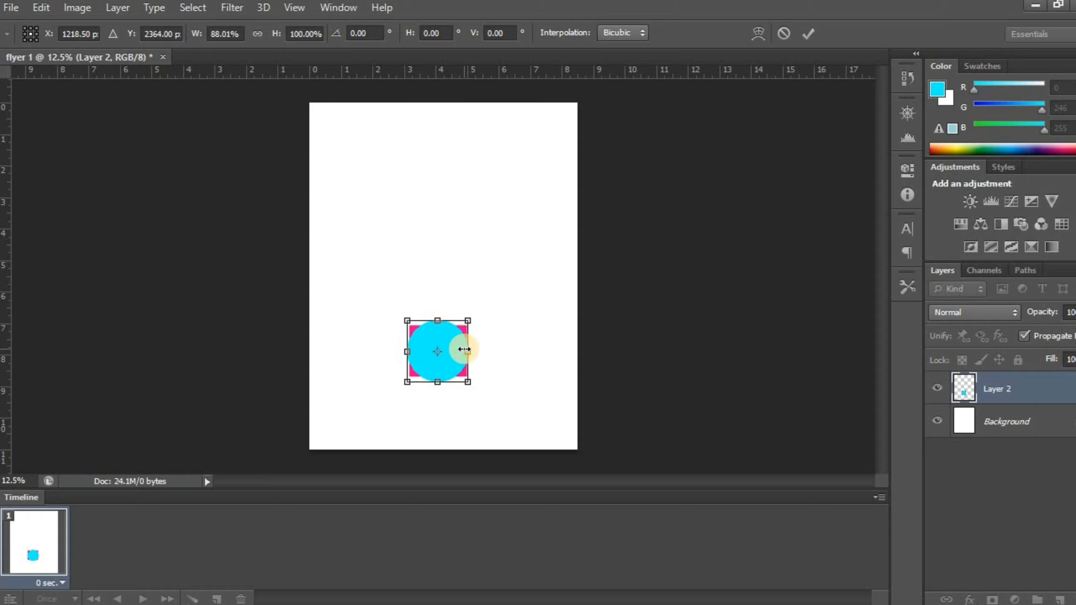
{"action": "key", "text": "Return"}
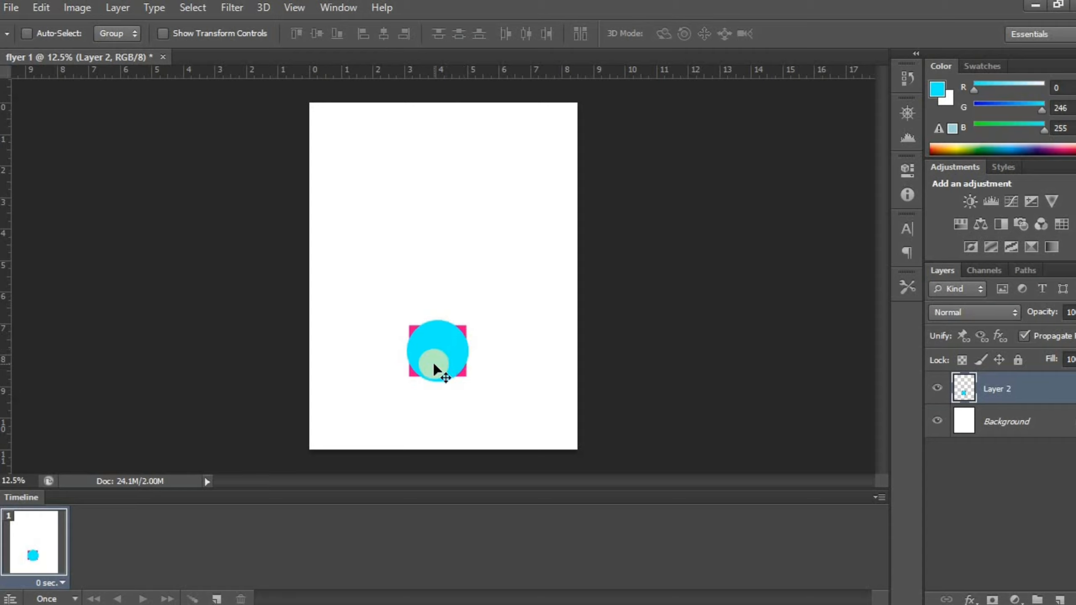
Add a second animation frame and duplicate Layer 2 within the flyer 1 document
{"action": "left_click", "coordinate": [216, 599]}
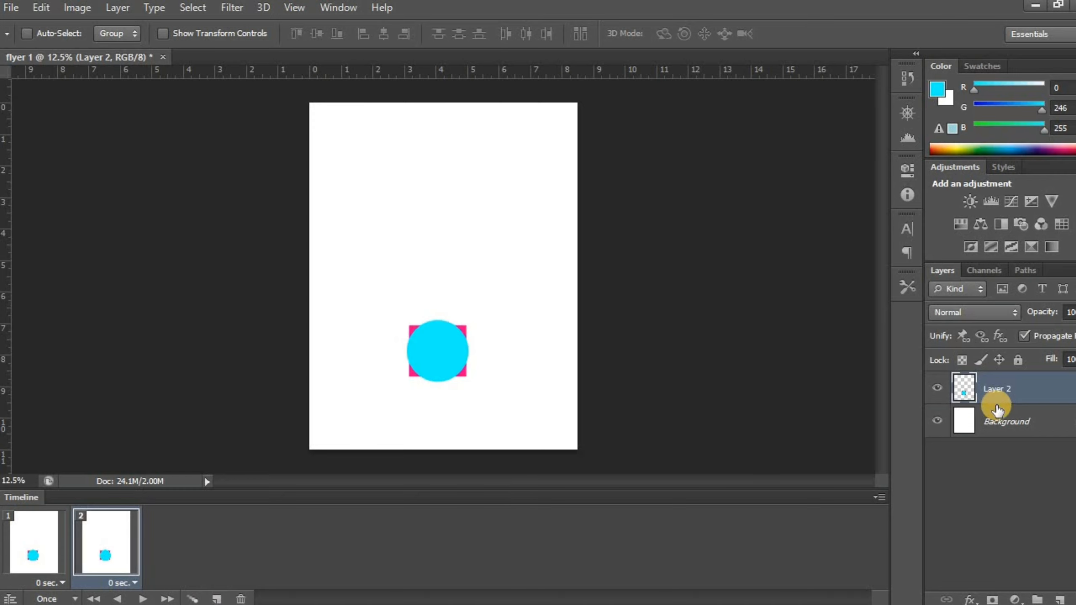
{"action": "left_click", "coordinate": [1040, 399]}
{"action": "right_click", "coordinate": [1040, 399]}
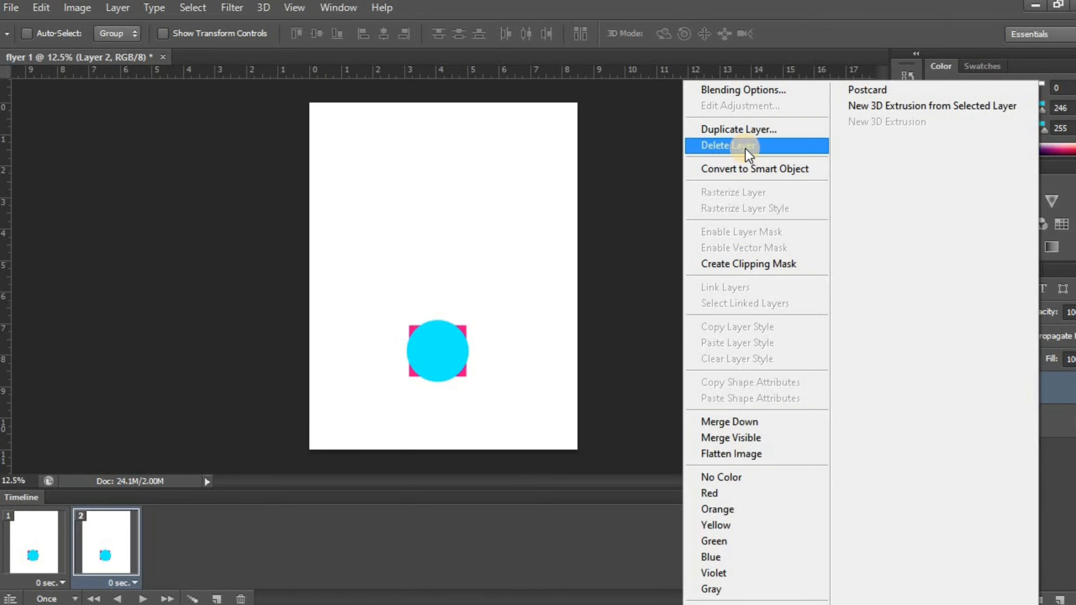
{"action": "left_click", "coordinate": [745, 131]}
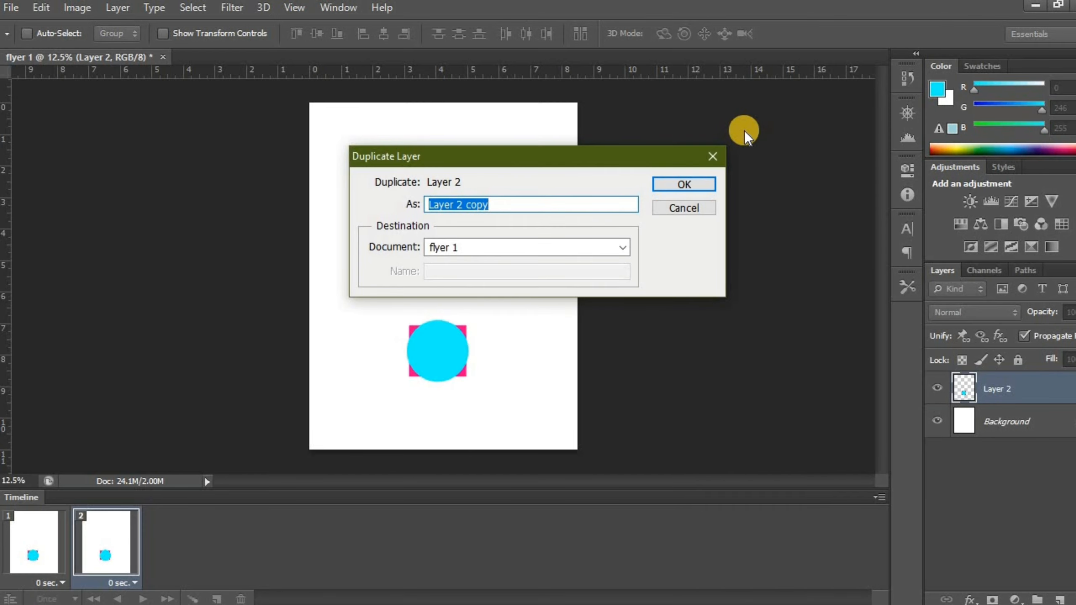
{"action": "key", "text": "Return"}
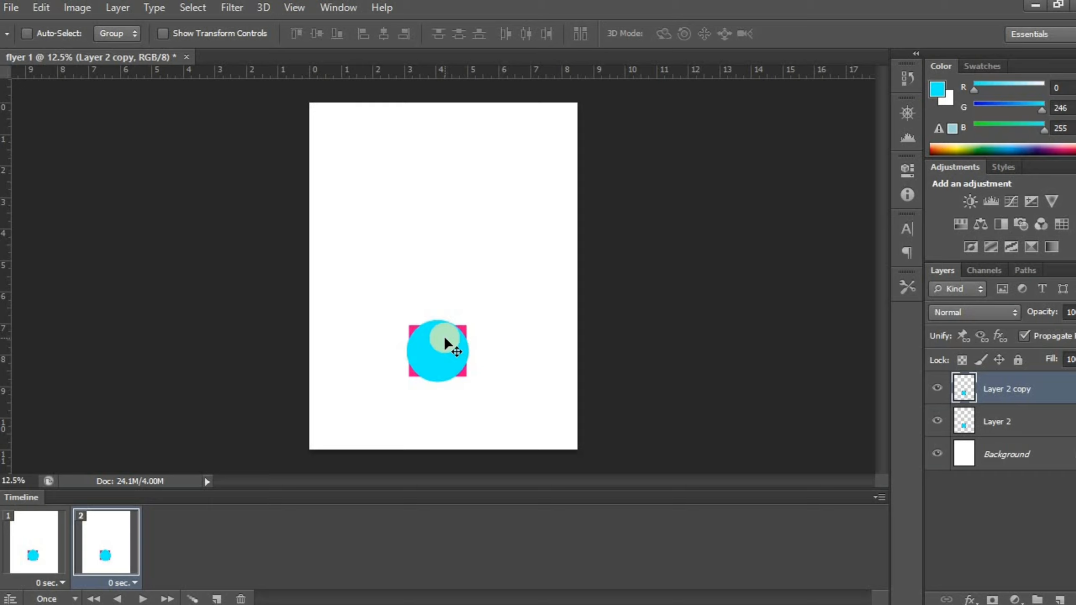
Rotate the Layer 2 copy artwork about 5.8° clockwise in frame 2
{"action": "key", "text": "ctrl+t"}
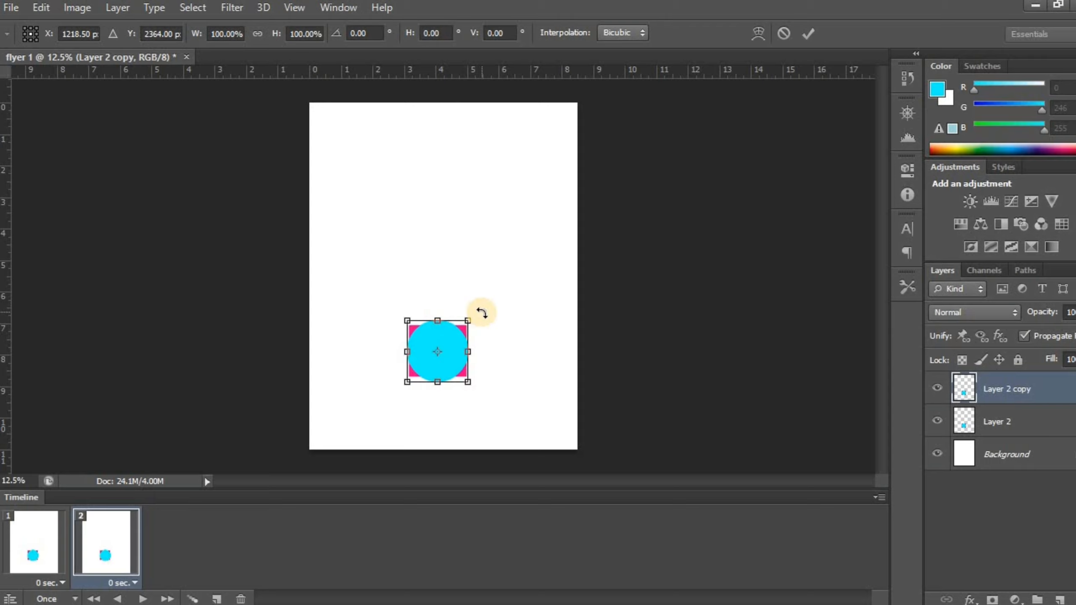
{"action": "left_click_drag", "start_coordinate": [483, 316], "coordinate": [483, 318]}
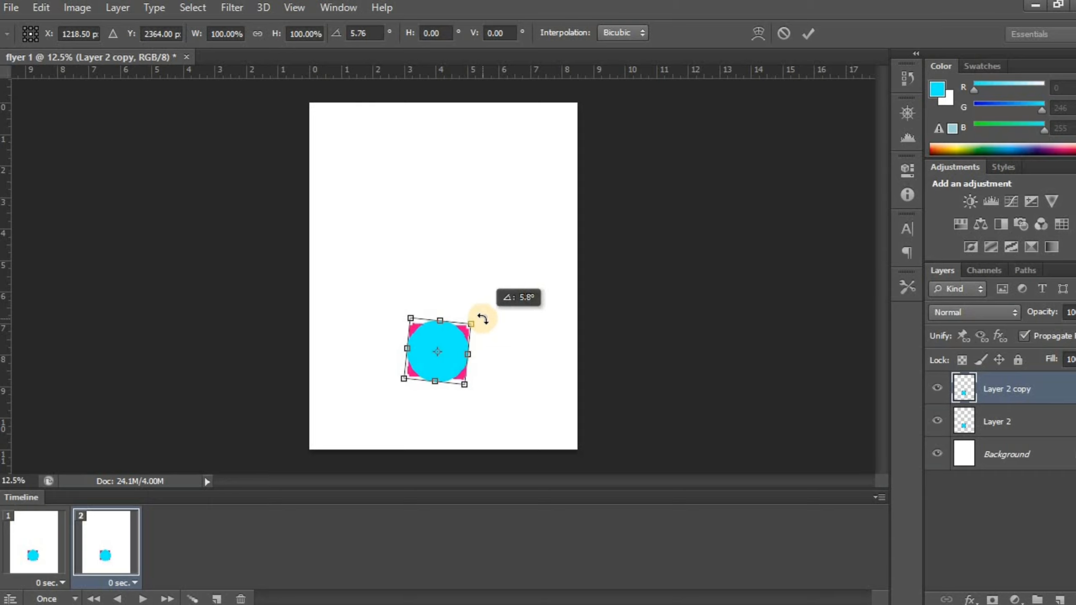
{"action": "left_click_drag", "start_coordinate": [483, 318], "coordinate": [483, 318]}
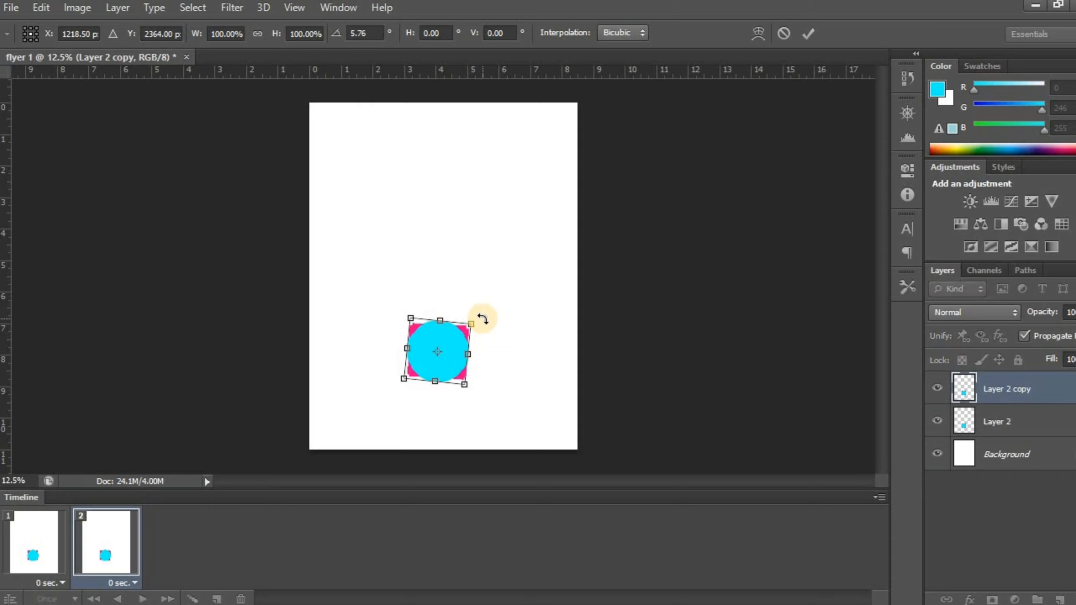
{"action": "key", "text": "Return"}
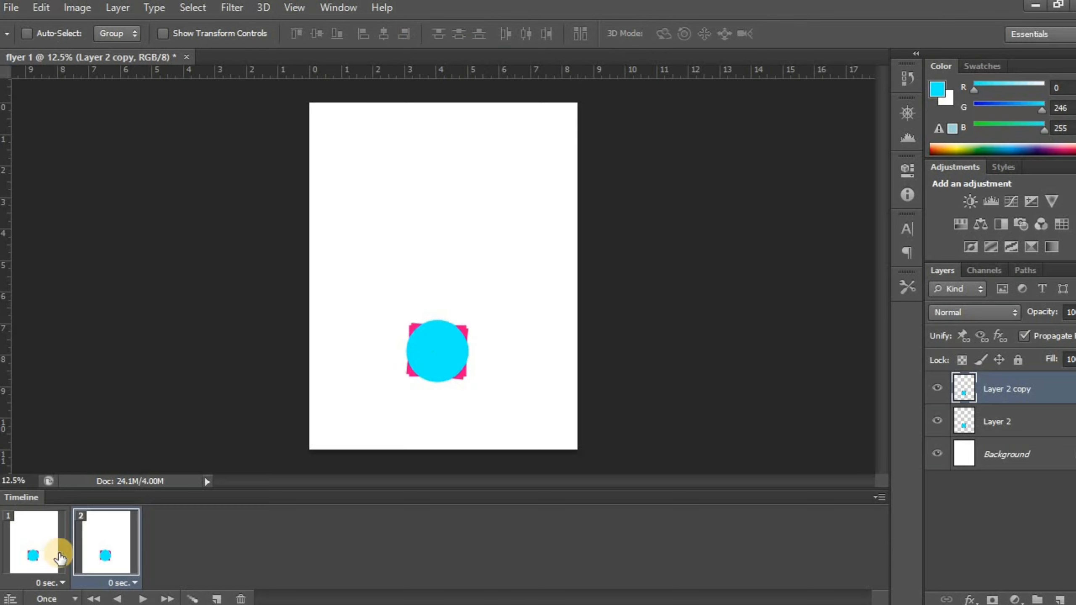
Add frame 3 with a duplicate of Layer 2 copy rotated about 7.3° clockwise, hiding Layer 2 copy and Layer 2
{"action": "left_click", "coordinate": [216, 599]}
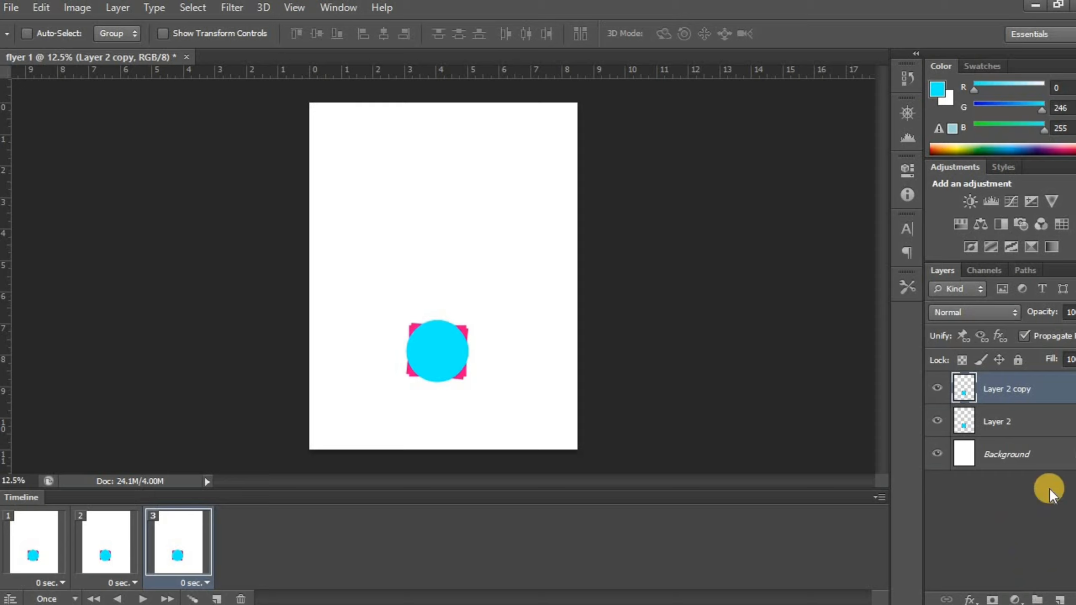
{"action": "key", "text": "ctrl+j"}
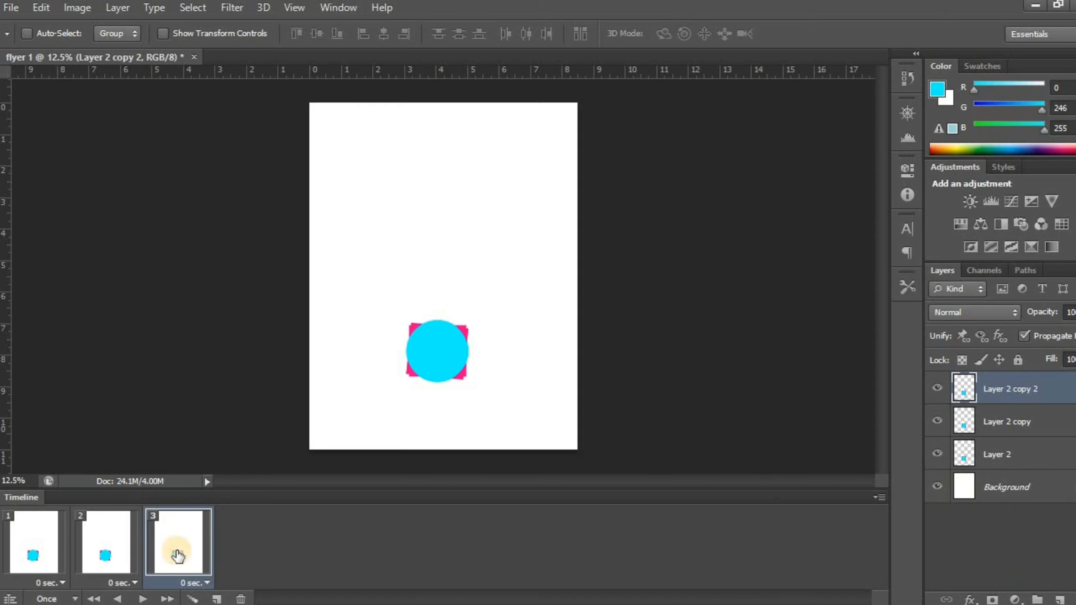
{"action": "key", "text": "ctrl+t"}
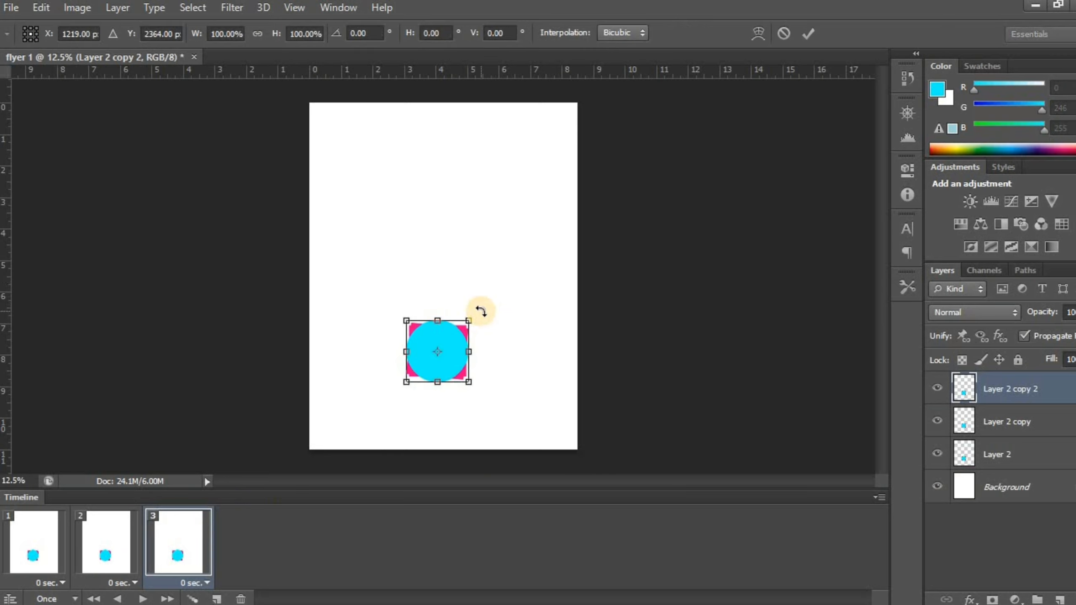
{"action": "left_click_drag", "start_coordinate": [481, 315], "coordinate": [484, 316]}
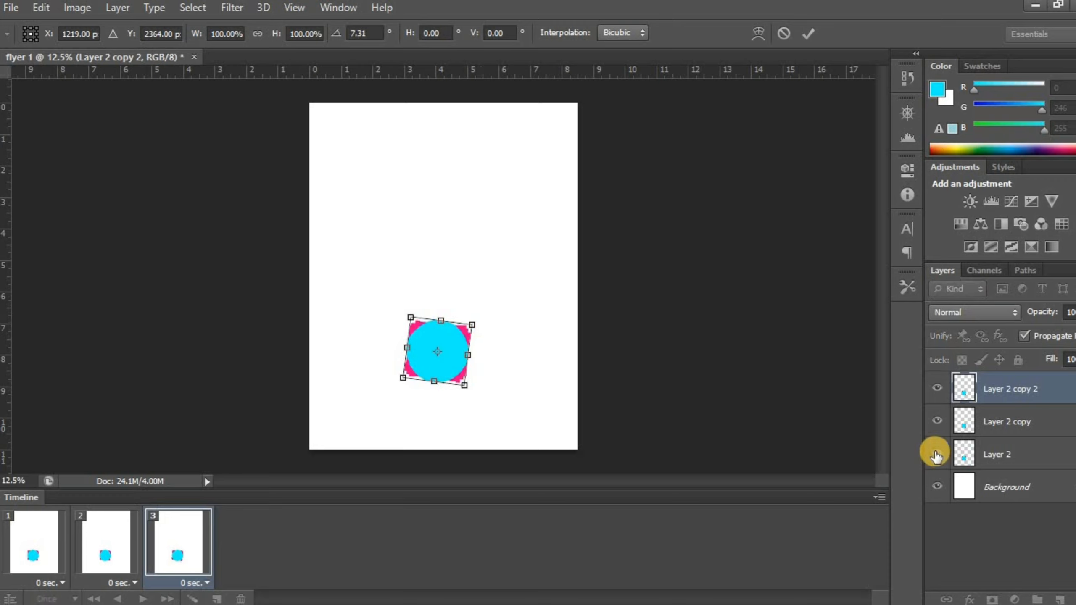
{"action": "left_click", "coordinate": [937, 421]}
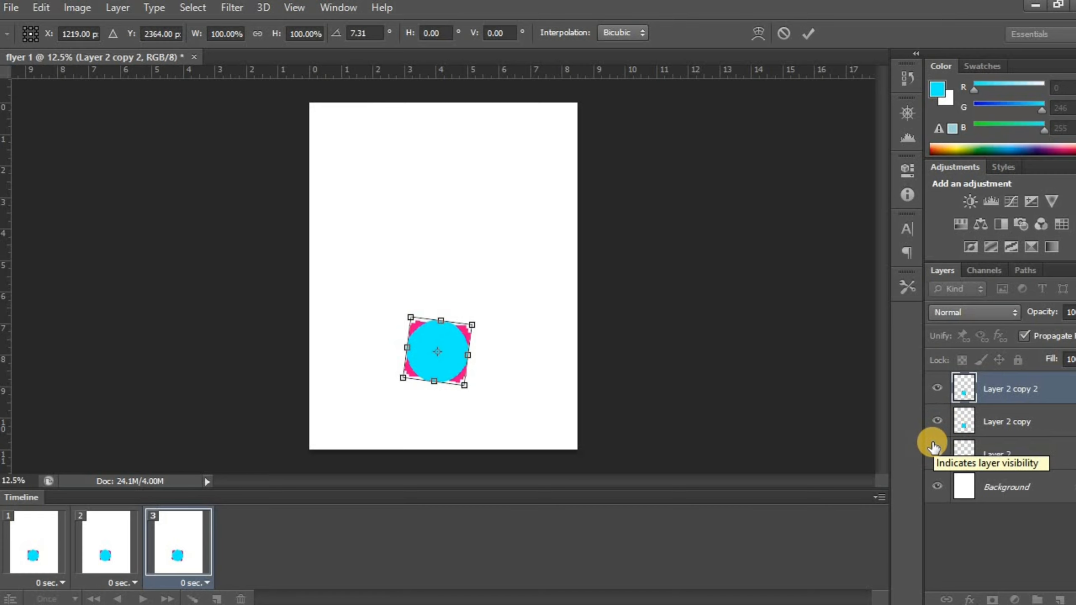
{"action": "key", "text": "Return"}
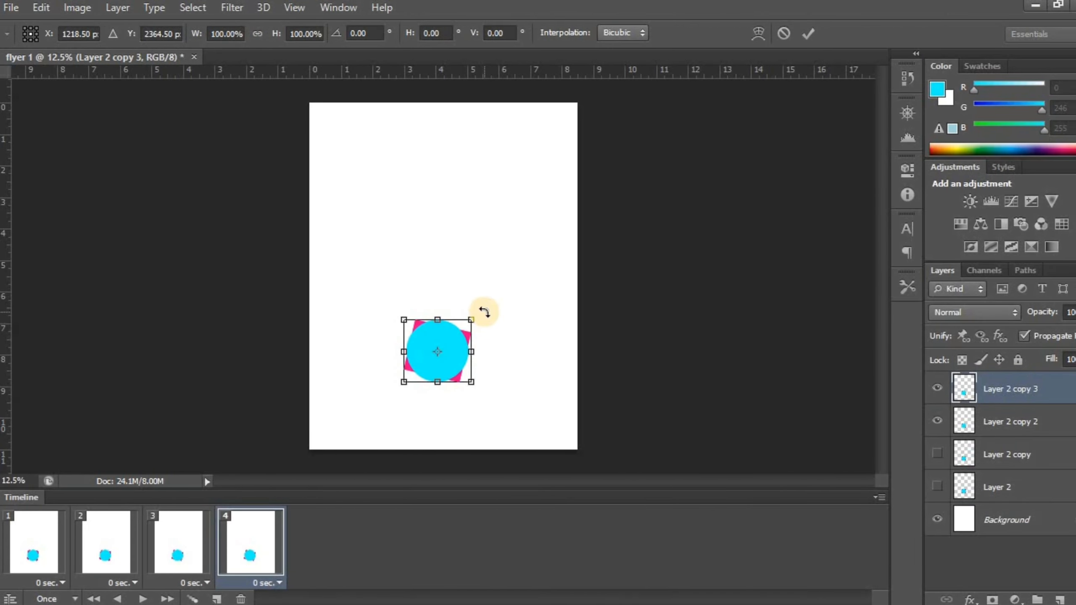
Rotate Layer 2 copy 3 about 9.2° clockwise in frame 4 and hide Layer 2 copy 2
{"action": "left_click_drag", "start_coordinate": [484, 312], "coordinate": [483, 319]}
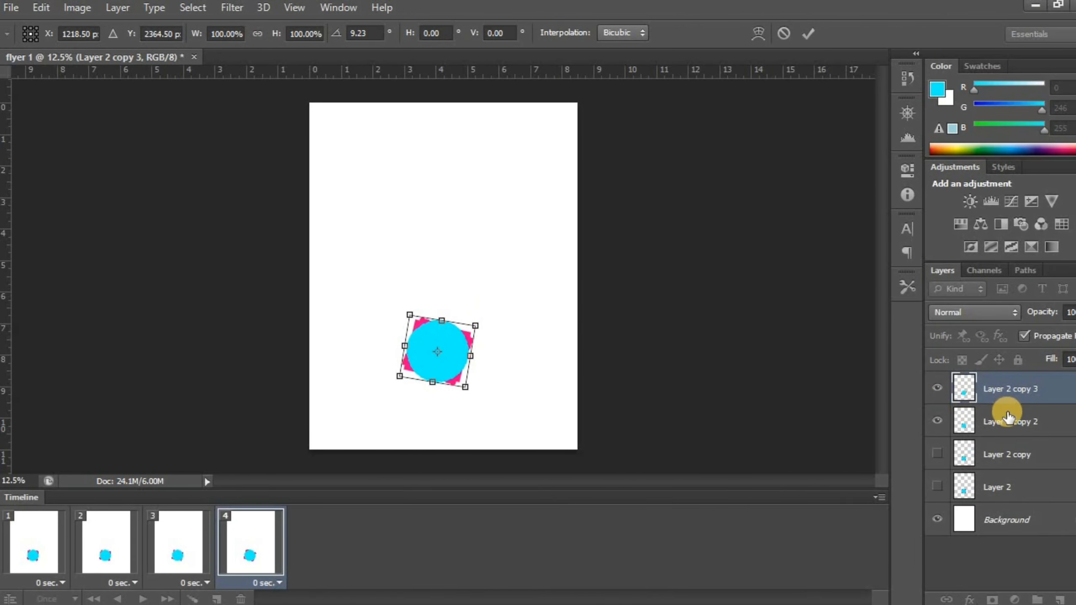
{"action": "left_click", "coordinate": [936, 420]}
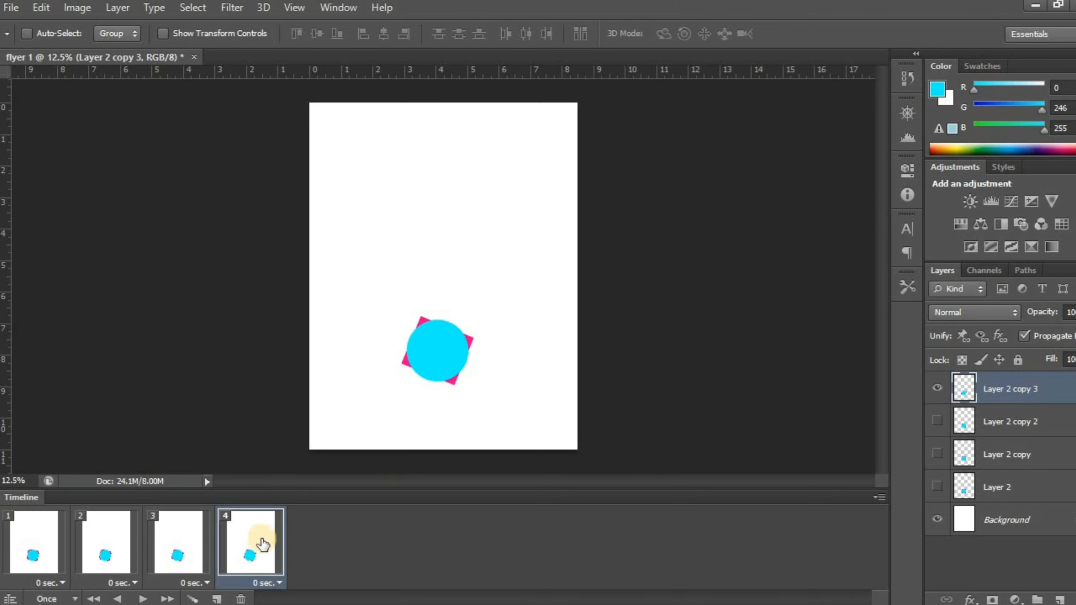
Add frame 5 with a slightly clockwise-rotated duplicate of Layer 2 copy 3, hiding Layer 2 copy 3 itself
{"action": "left_click", "coordinate": [217, 598]}
{"action": "key", "text": "ctrl+j"}
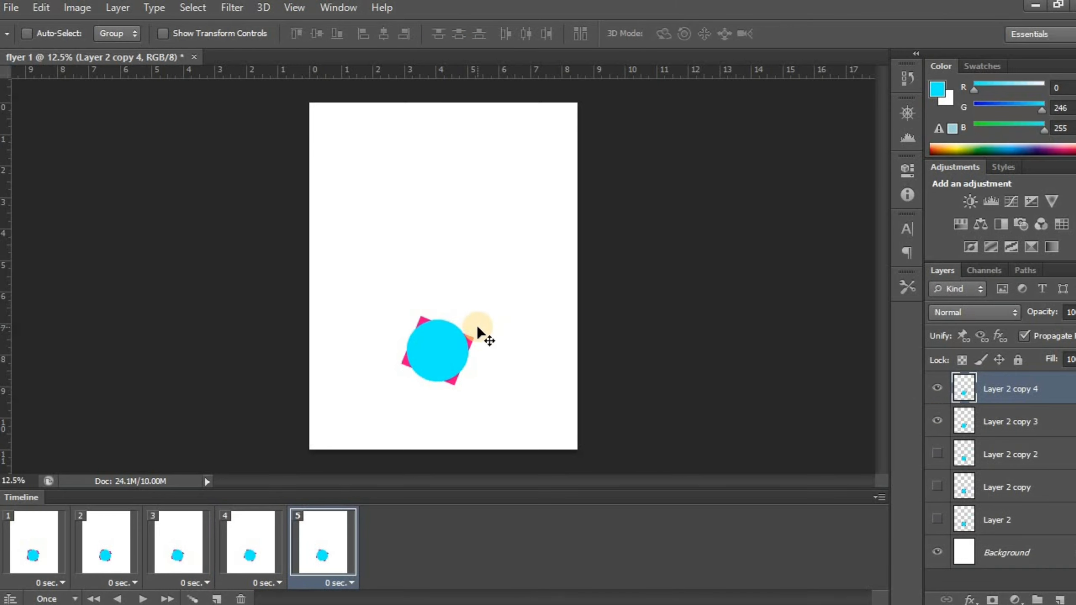
{"action": "key", "text": "ctrl+t"}
{"action": "left_click_drag", "start_coordinate": [490, 307], "coordinate": [492, 313]}
{"action": "key", "text": "Return"}
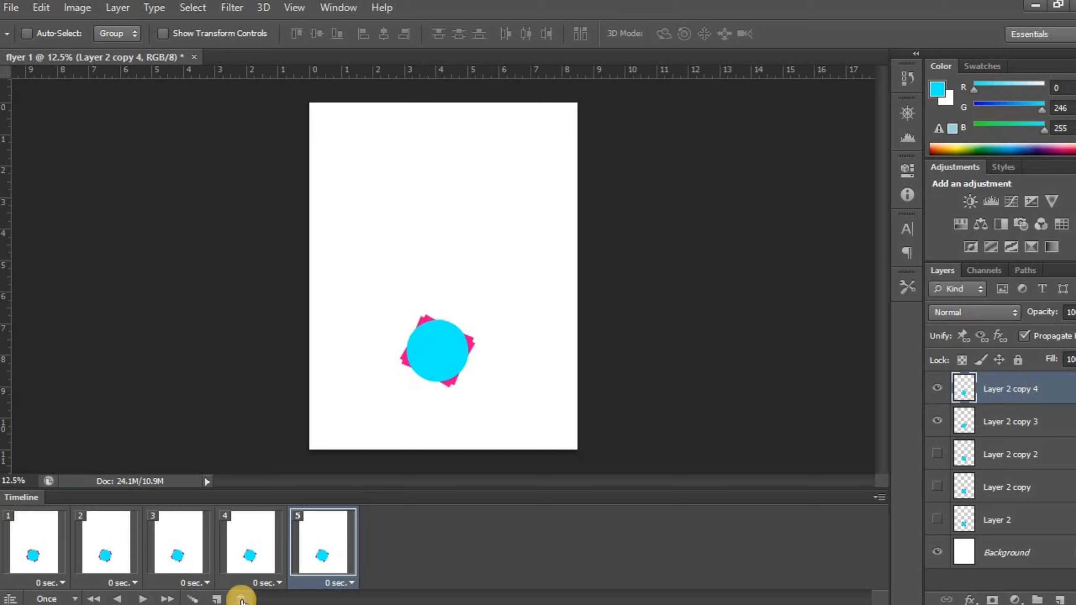
{"action": "left_click", "coordinate": [937, 423]}
Add frame 6 with a further clockwise-rotated duplicate of Layer 2 copy 4, hiding Layer 2 copy 4 itself
{"action": "left_click", "coordinate": [217, 597]}
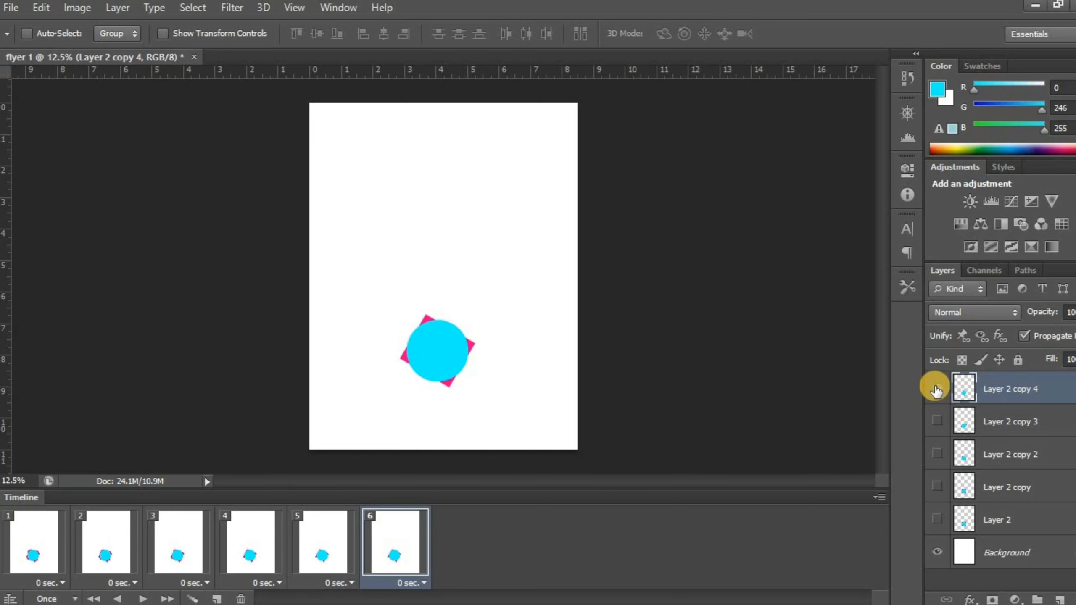
{"action": "key", "text": "ctrl+j"}
{"action": "left_click", "coordinate": [936, 420]}
{"action": "key", "text": "ctrl+t"}
{"action": "mouse_move", "coordinate": [488, 296]}
{"action": "left_mouse_down"}
{"action": "mouse_move", "coordinate": [489, 318]}
{"action": "mouse_move", "coordinate": [505, 308]}
{"action": "left_mouse_up"}
{"action": "key", "text": "Return"}
Add frame 7 with a further rotated duplicate of Layer 2 copy 5, hiding Layer 2 copy 5 itself
{"action": "left_click", "coordinate": [217, 598]}
{"action": "key", "text": "ctrl+t"}
{"action": "key", "text": "Return"}
{"action": "left_click", "coordinate": [935, 421]}
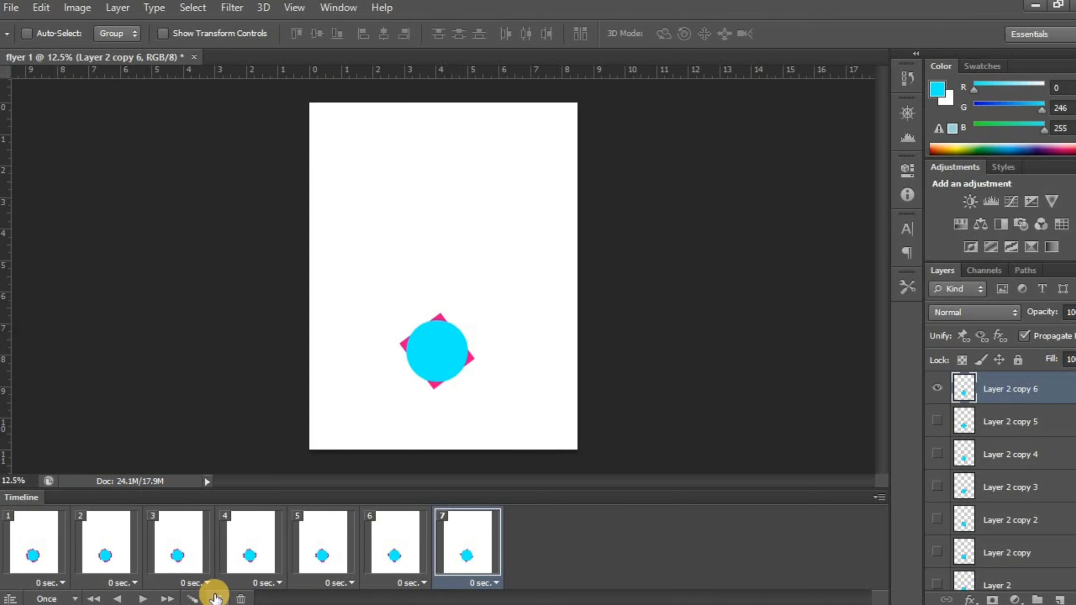
Add frame 8 with a slightly clockwise-rotated duplicate of Layer 2 copy 6, hiding Layer 2 copy 6 itself
{"action": "left_click", "coordinate": [216, 597]}
{"action": "key", "text": "ctrl+j"}
{"action": "key", "text": "ctrl+t"}
{"action": "left_click_drag", "start_coordinate": [482, 300], "coordinate": [488, 306]}
{"action": "key", "text": "Return"}
{"action": "left_click", "coordinate": [936, 421]}
Add frame 9 with a slightly clockwise-rotated duplicate of Layer 2 copy 7, hiding Layer 2 copy 7 itself
{"action": "left_click", "coordinate": [217, 598]}
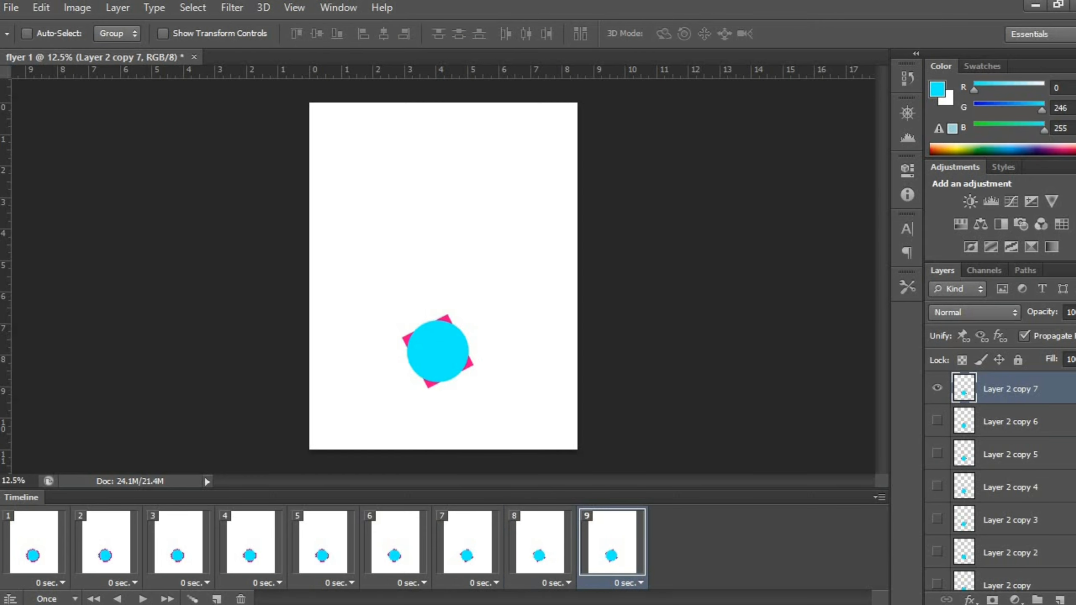
{"action": "key", "text": "ctrl+j"}
{"action": "key", "text": "ctrl+t"}
{"action": "left_click_drag", "start_coordinate": [488, 301], "coordinate": [489, 309]}
{"action": "key", "text": "Return"}
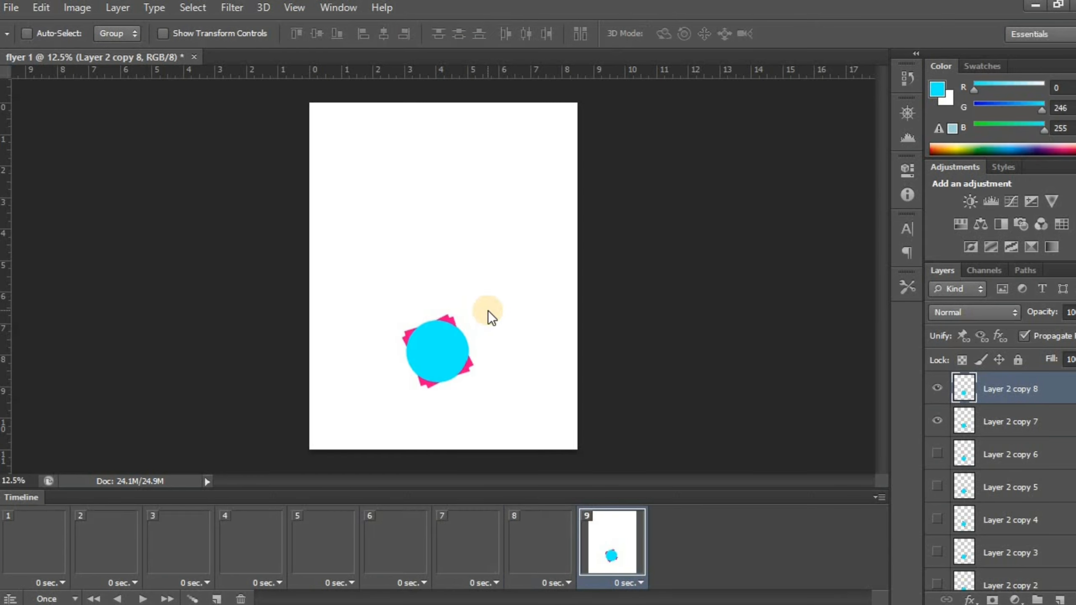
{"action": "left_click", "coordinate": [937, 421]}
Add frame 10 with a duplicate of Layer 2 copy 8 rotated slightly further clockwise
{"action": "left_click", "coordinate": [219, 597]}
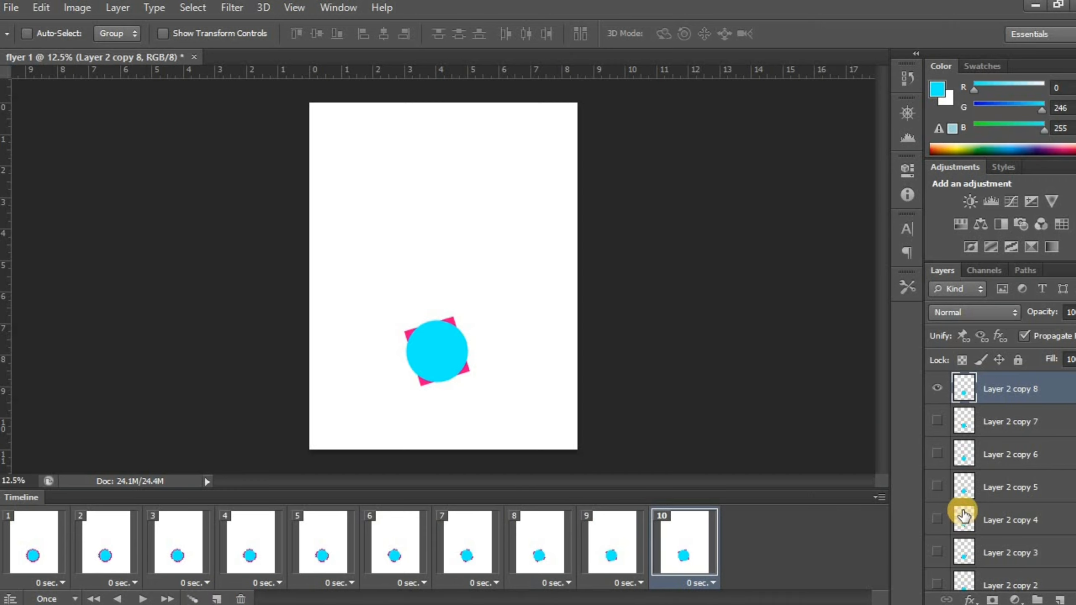
{"action": "key", "text": "ctrl+j"}
{"action": "key", "text": "ctrl+t"}
{"action": "left_click_drag", "start_coordinate": [494, 297], "coordinate": [498, 311]}
{"action": "key", "text": "Return"}
Add frame 11 with a duplicate of Layer 2 copy 9 rotated about 17° clockwise, hiding Layer 2 copy 9 and Layer 2 copy 8
{"action": "left_click", "coordinate": [217, 598]}
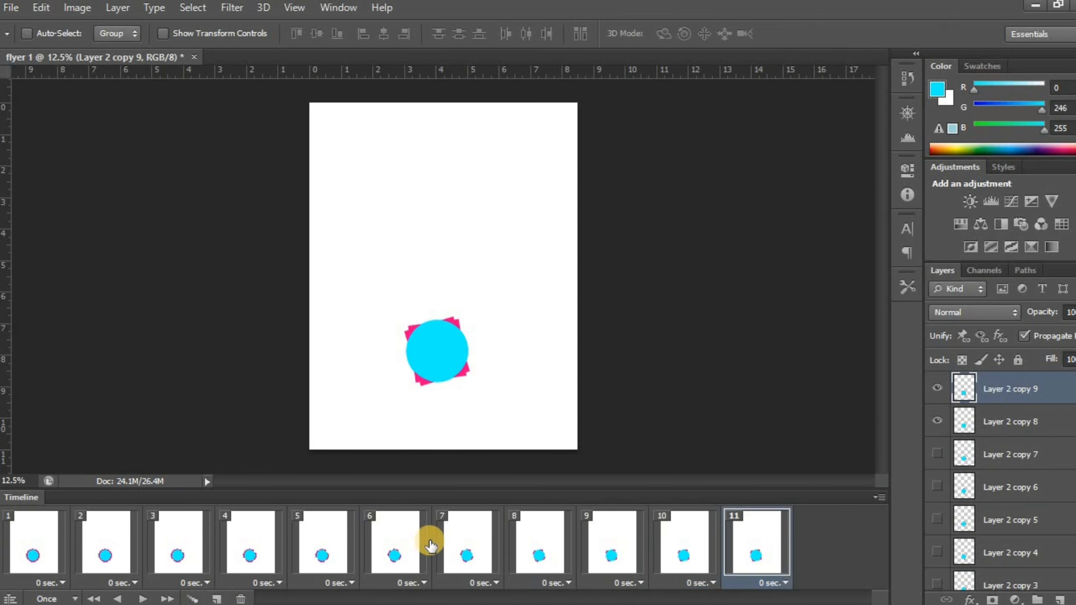
{"action": "key", "text": "ctrl+t"}
{"action": "left_click_drag", "start_coordinate": [495, 297], "coordinate": [497, 326]}
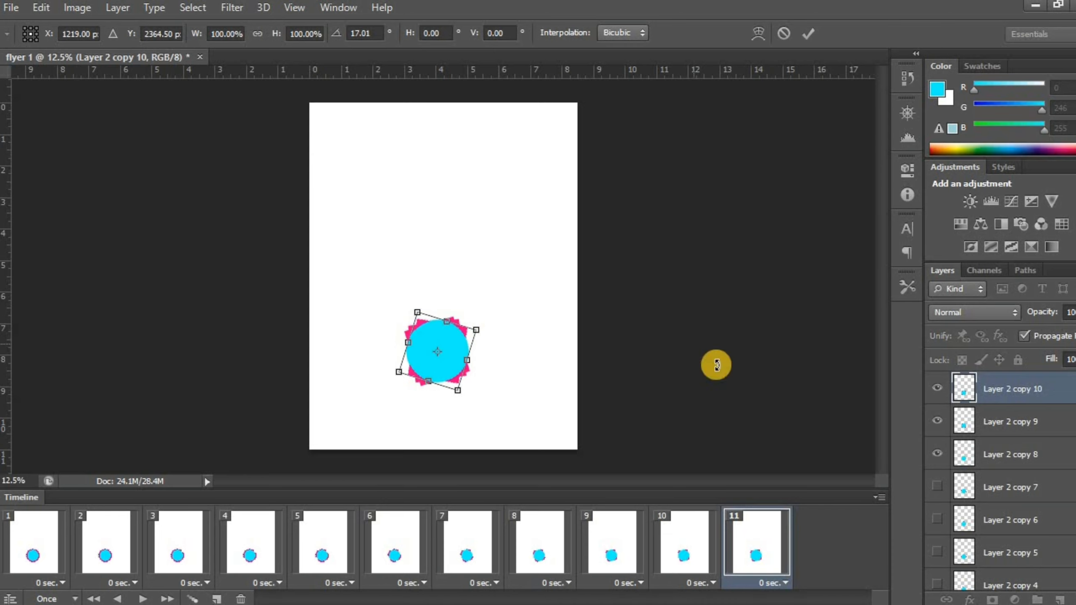
{"action": "key", "text": "Return"}
{"action": "left_click", "coordinate": [937, 453]}
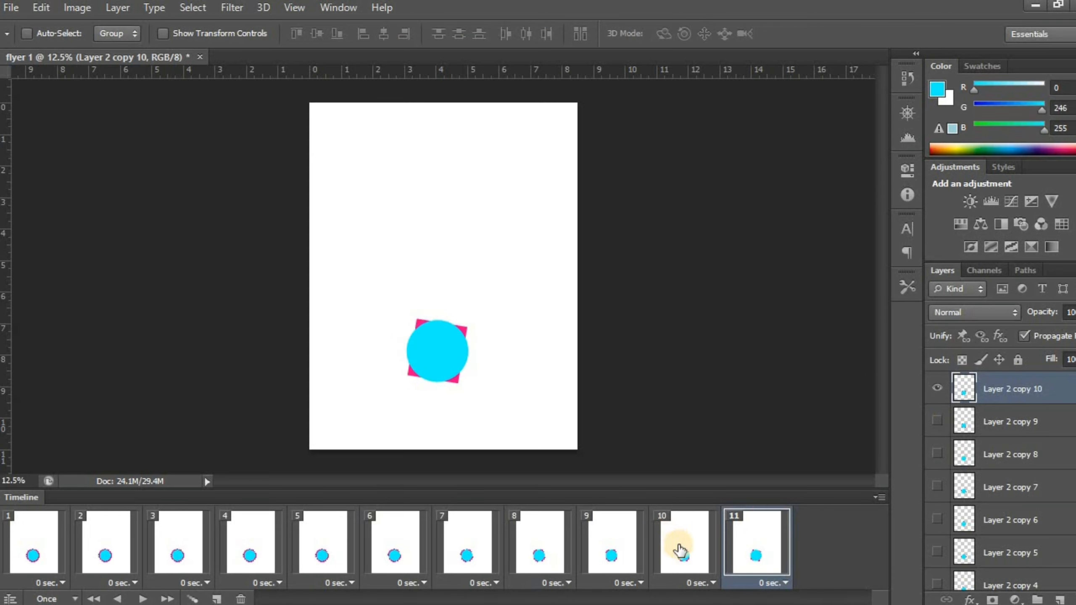
Hide Layer 2 copy 9 in frame 10 and return to frame 11
{"action": "left_click", "coordinate": [678, 547]}
{"action": "left_click", "coordinate": [938, 419]}
{"action": "left_click", "coordinate": [740, 535]}
Add frame 12 with a duplicate of Layer 2 copy 10 rotated about 11° clockwise, hiding Layer 2 copy 10 itself
{"action": "left_click", "coordinate": [217, 599]}
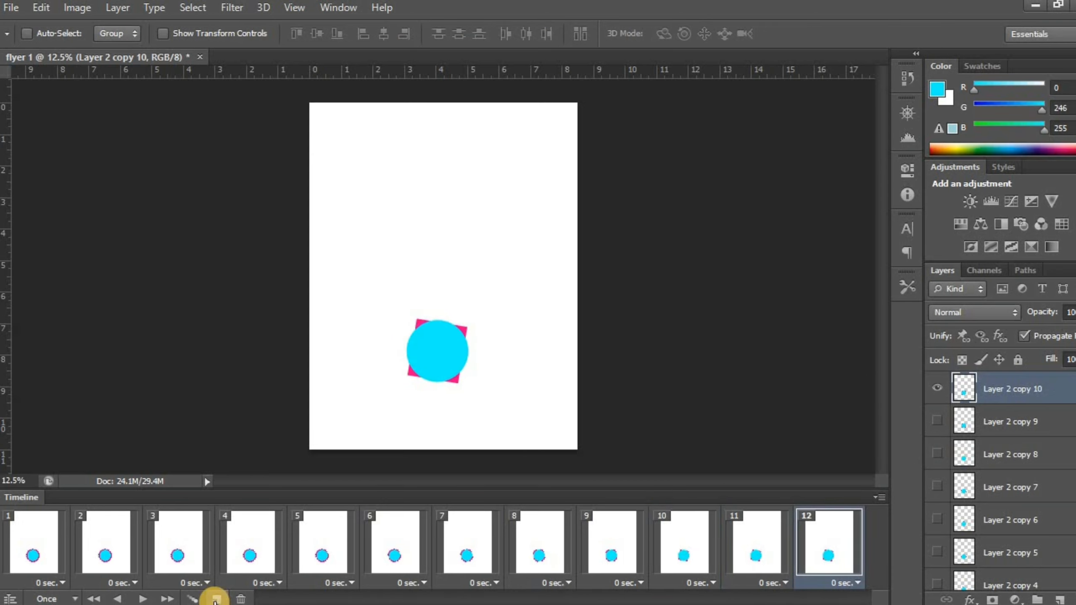
{"action": "key", "text": "ctrl+j"}
{"action": "key", "text": "ctrl+t"}
{"action": "left_click_drag", "start_coordinate": [487, 295], "coordinate": [480, 307]}
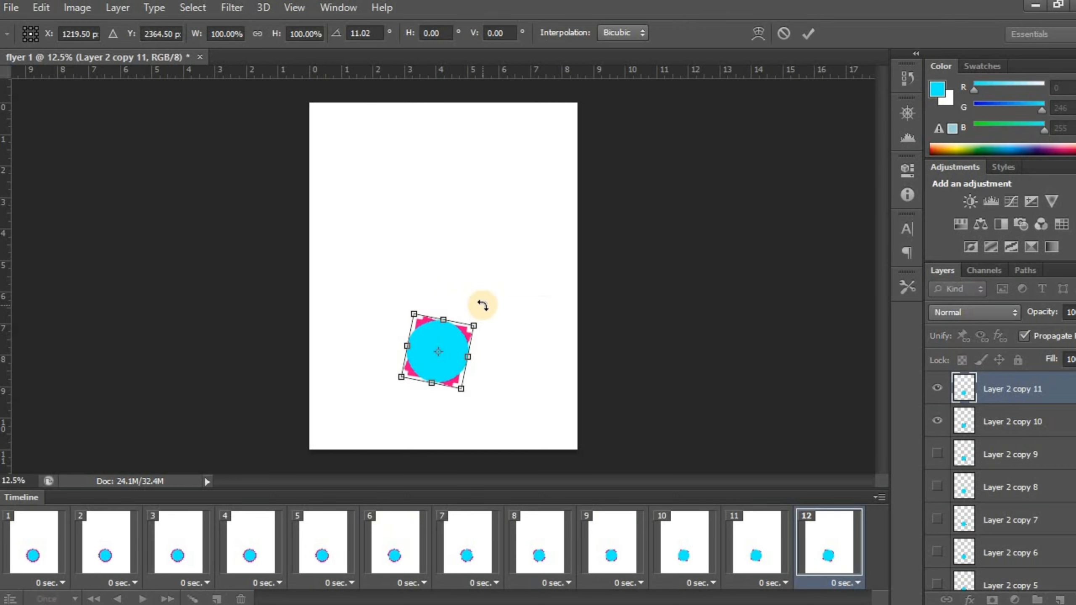
{"action": "key", "text": "Return"}
{"action": "left_click", "coordinate": [937, 420]}
Add frame 13 with a duplicate of Layer 2 copy 11 rotated about 14.4° clockwise
{"action": "left_click", "coordinate": [216, 598]}
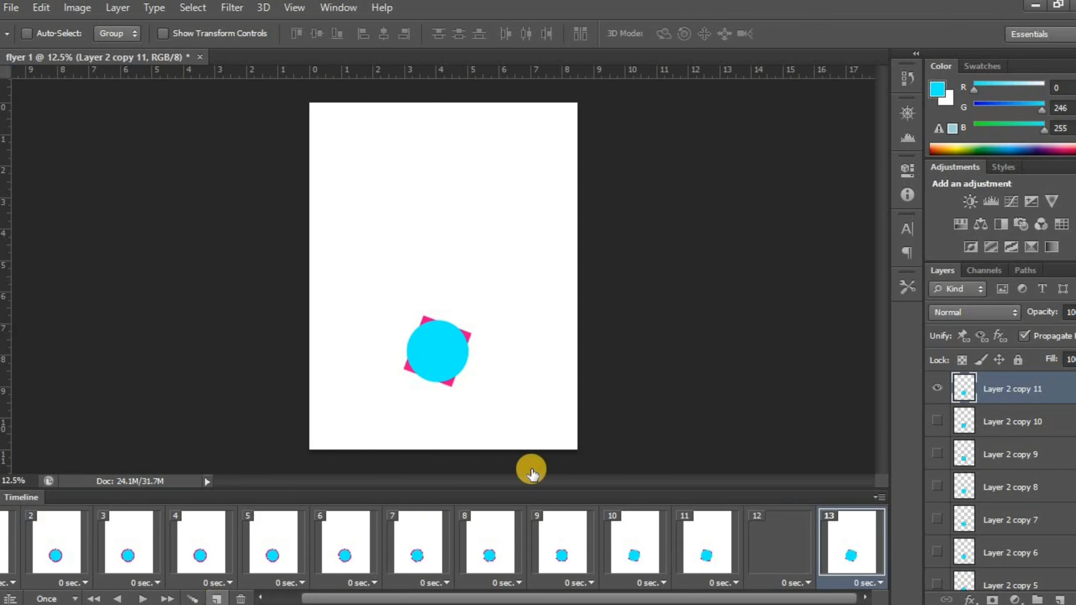
{"action": "key", "text": "ctrl+j"}
{"action": "key", "text": "ctrl+t"}
{"action": "left_click_drag", "start_coordinate": [487, 269], "coordinate": [495, 312]}
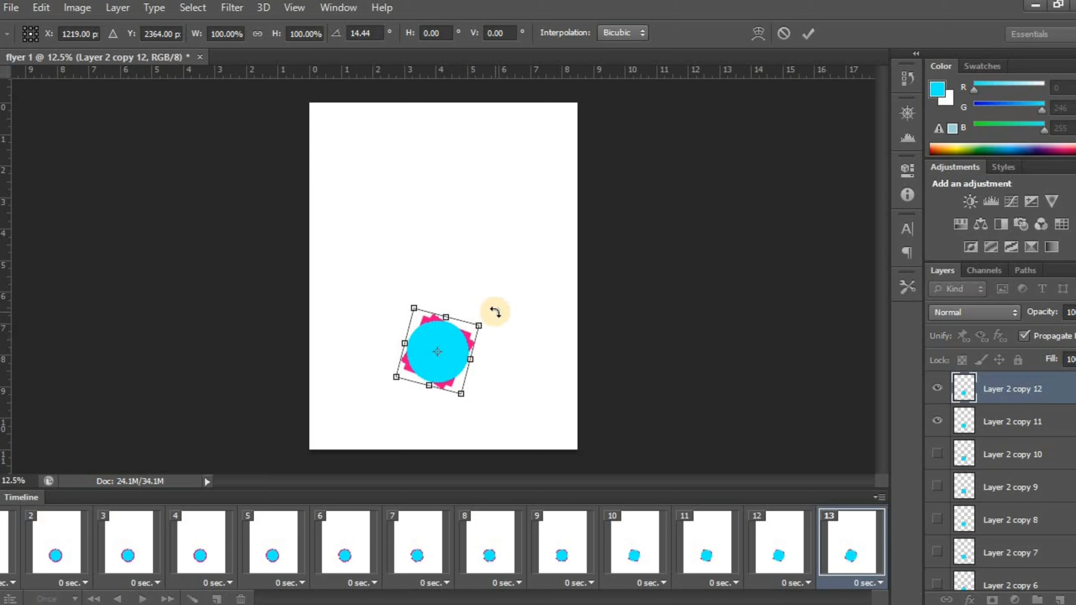
{"action": "key", "text": "Return"}
Add frame 14 with a clockwise-rotated duplicate of Layer 2 copy 12, and hide Layer 2 copy 11 in that frame
{"action": "left_click", "coordinate": [216, 598]}
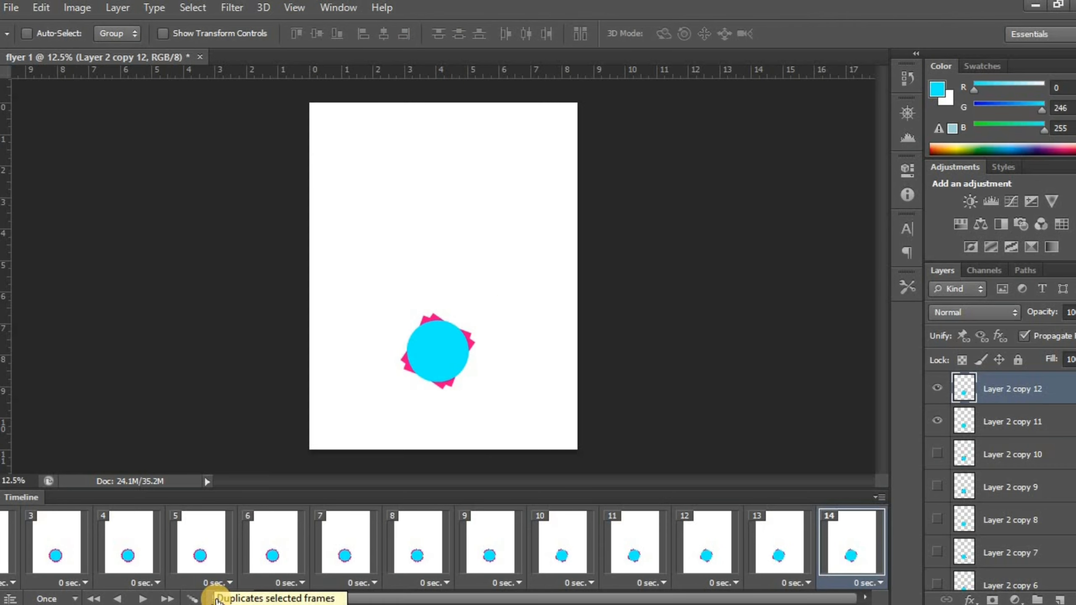
{"action": "key", "text": "ctrl+j"}
{"action": "key", "text": "ctrl+t"}
{"action": "left_click_drag", "start_coordinate": [502, 297], "coordinate": [500, 302]}
{"action": "key", "text": "Return"}
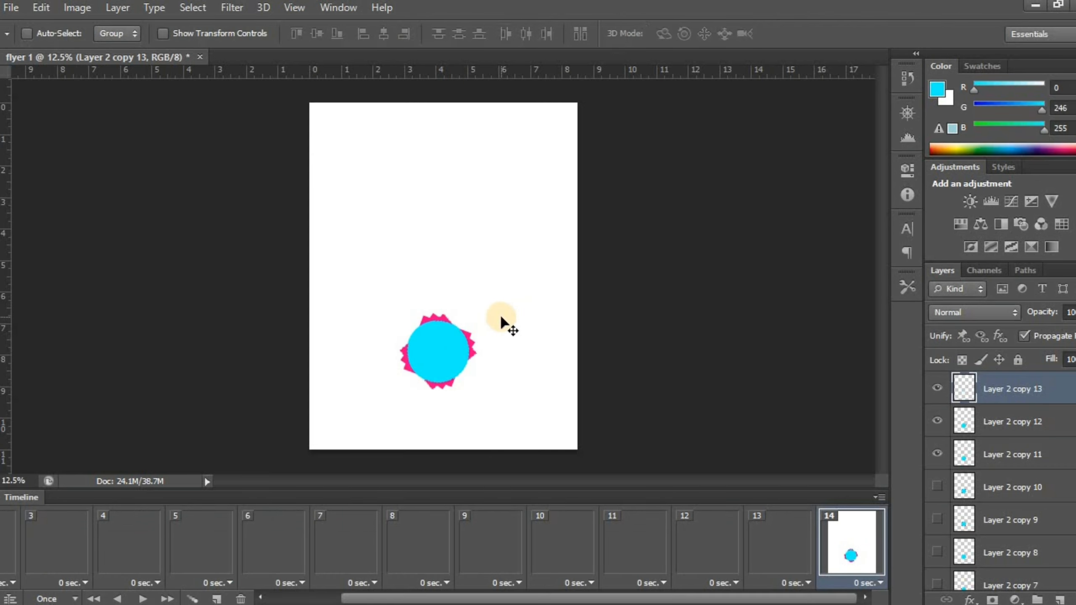
{"action": "left_click", "coordinate": [937, 454]}
Hide Layer 2 copy 11 and Layer 2 copy 13 in frame 13
{"action": "left_click", "coordinate": [779, 546]}
{"action": "left_click", "coordinate": [937, 453]}
{"action": "left_click", "coordinate": [937, 389]}
Go through frames 12 and 11, hiding the surplus Layer 2 copy 12 and Layer 2 copy 13
{"action": "left_click", "coordinate": [699, 547]}
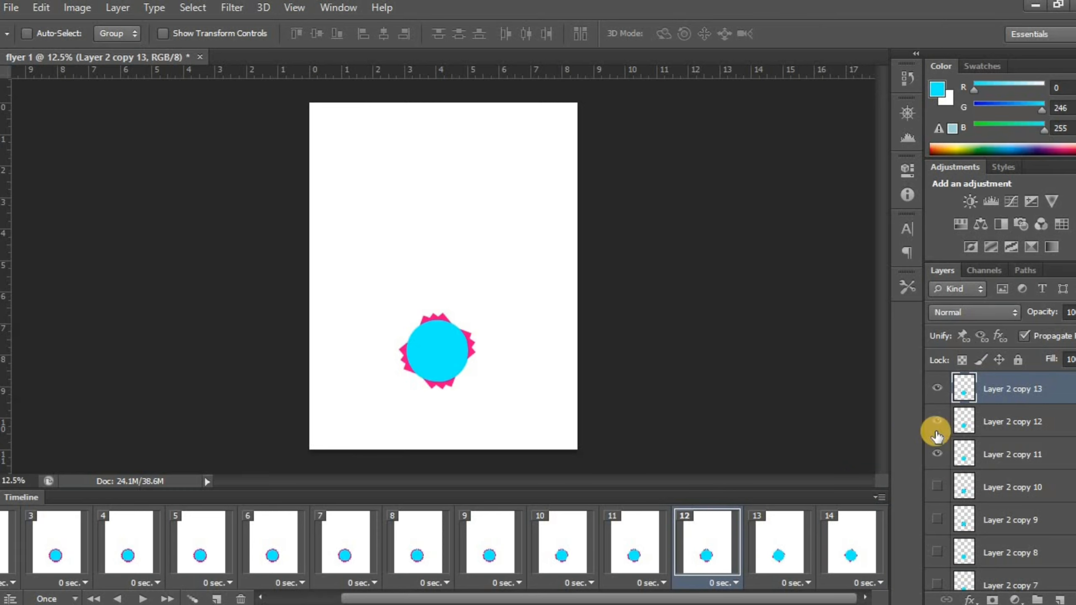
{"action": "left_click", "coordinate": [630, 548]}
{"action": "left_click", "coordinate": [937, 420]}
{"action": "left_click", "coordinate": [936, 389]}
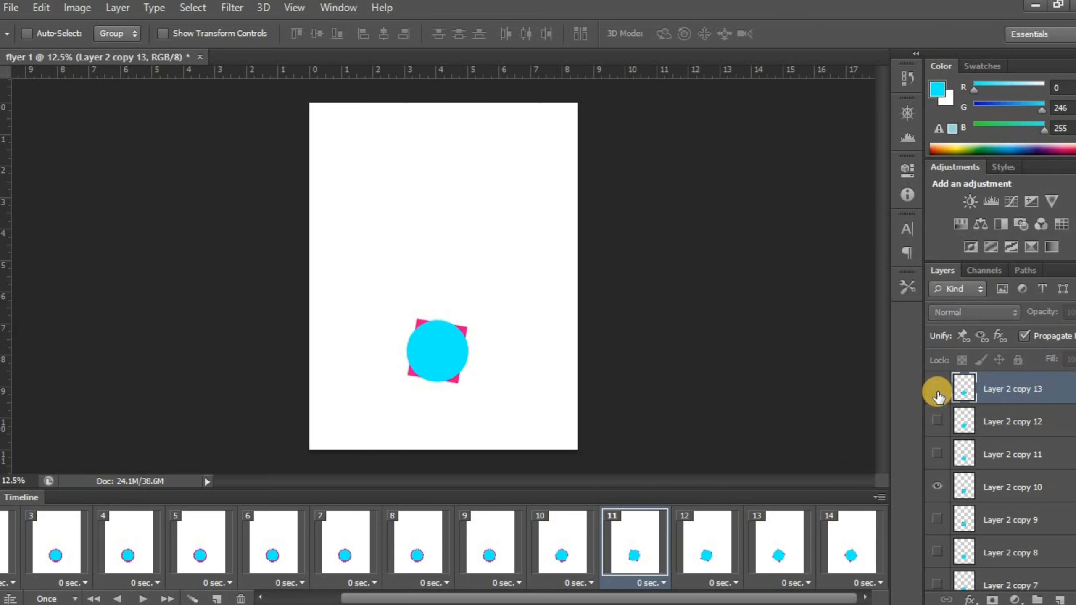
Hide Layer 2 copy 11, Layer 2 copy 12 and Layer 2 copy 13 in frame 10
{"action": "left_click", "coordinate": [564, 559]}
{"action": "left_click", "coordinate": [937, 454]}
{"action": "left_click", "coordinate": [937, 420]}
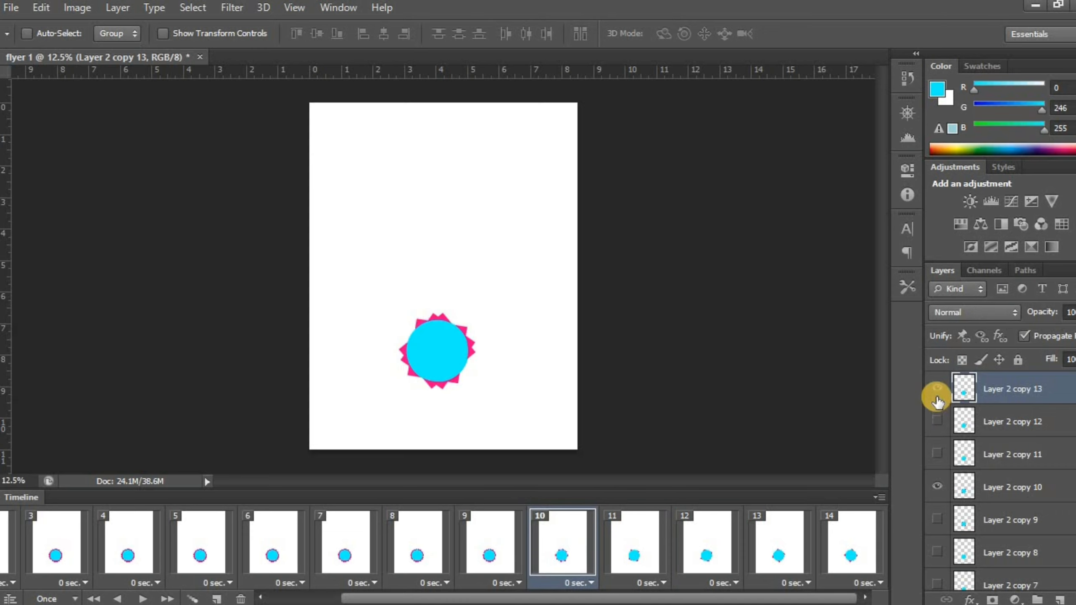
{"action": "left_click", "coordinate": [936, 388]}
Hide Layer 2 copy 11, Layer 2 copy 12 and Layer 2 copy 13 in frame 9
{"action": "left_click", "coordinate": [490, 514]}
{"action": "left_click", "coordinate": [937, 453]}
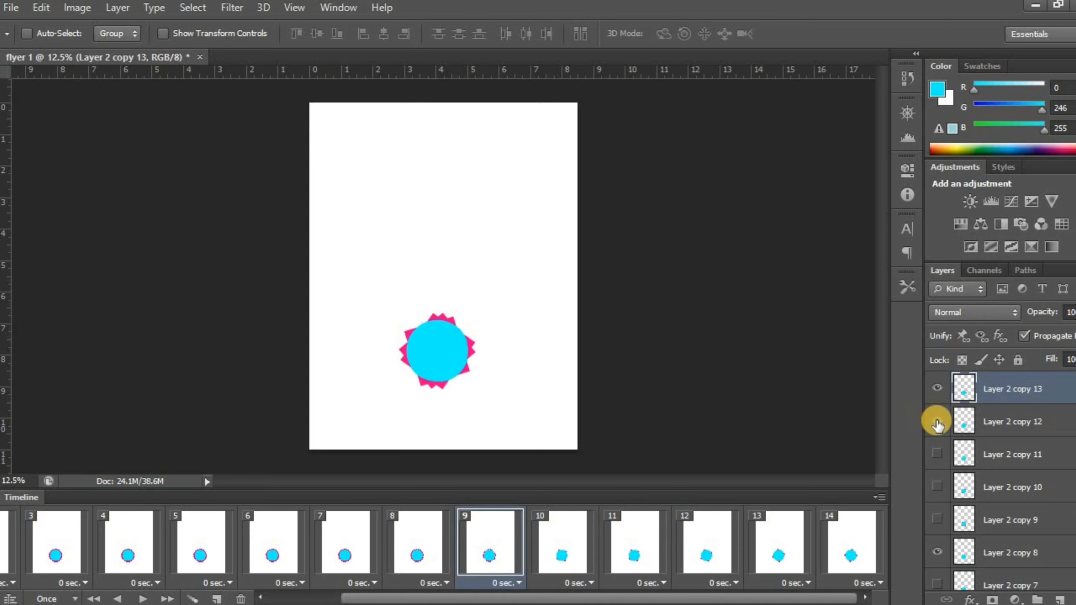
{"action": "left_click", "coordinate": [937, 421]}
{"action": "left_click", "coordinate": [936, 389]}
Hide Layer 2 copy 8 through Layer 2 copy 13 in frame 8, leaving Layer 2 copy 7 visible
{"action": "left_click", "coordinate": [417, 551]}
{"action": "scroll", "coordinate": [938, 551], "scroll_direction": "down", "scroll_amount": 2}
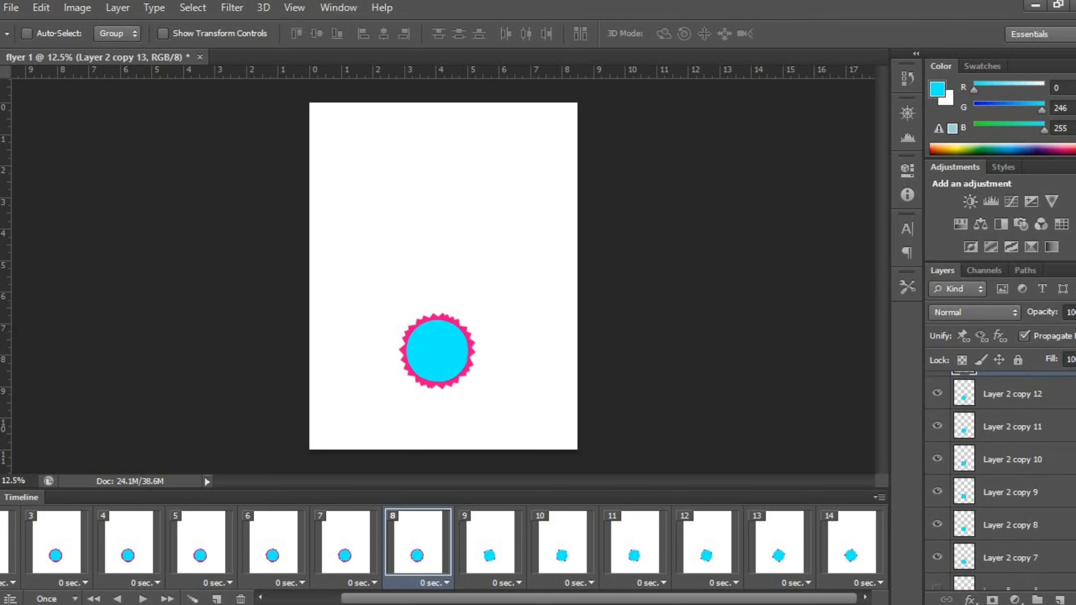
{"action": "left_click", "coordinate": [937, 471]}
{"action": "left_click", "coordinate": [937, 439]}
{"action": "left_click", "coordinate": [937, 406]}
{"action": "left_click", "coordinate": [937, 373]}
{"action": "scroll", "coordinate": [937, 382], "scroll_direction": "up", "scroll_amount": 2}
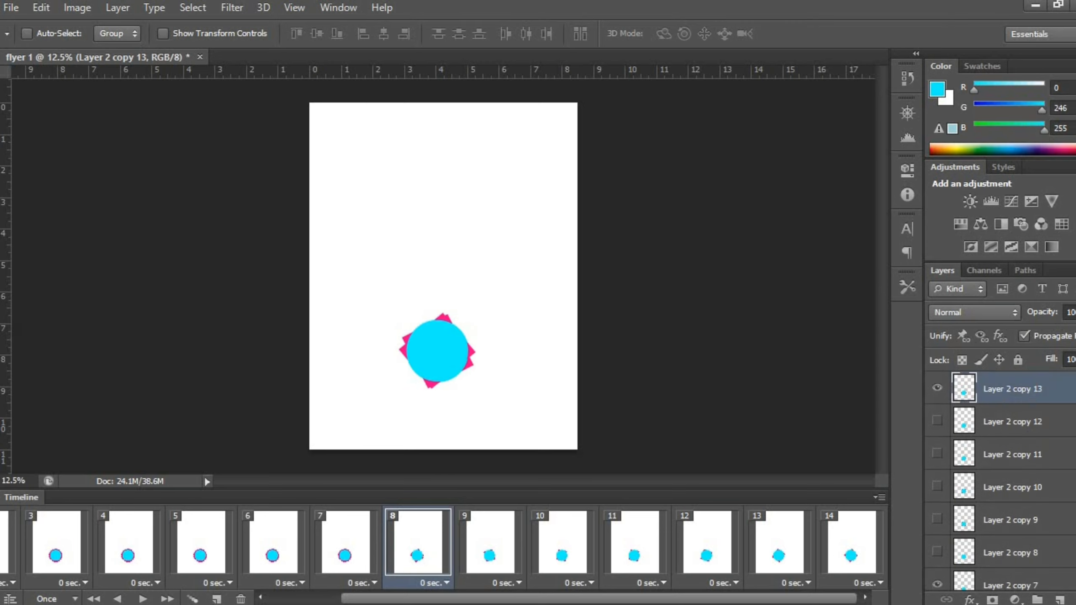
{"action": "left_click", "coordinate": [937, 389]}
Select Layer 2 copy 7 through Layer 2 copy 13 in frame 7 and hide copies 8 through 13
{"action": "left_click", "coordinate": [346, 545]}
{"action": "scroll", "coordinate": [1037, 484], "scroll_direction": "down", "scroll_amount": 3}
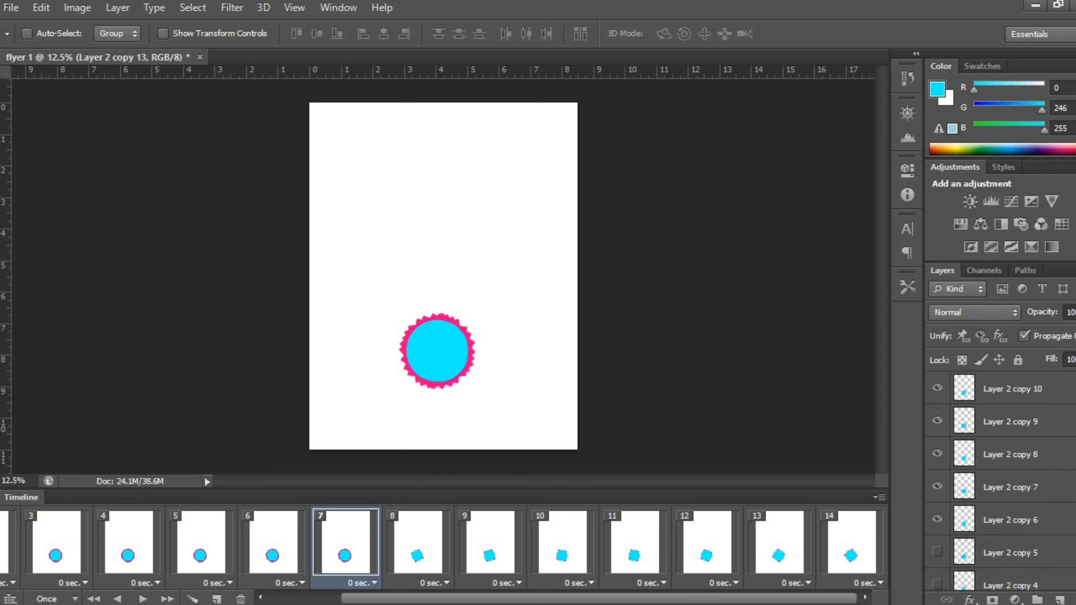
{"action": "scroll", "coordinate": [1036, 484], "scroll_direction": "up", "scroll_amount": 1}
{"action": "left_click", "coordinate": [1037, 483]}
{"action": "scroll", "coordinate": [1002, 426], "scroll_direction": "up", "scroll_amount": 3}
{"action": "left_click", "coordinate": [1004, 393], "text": "ctrl"}
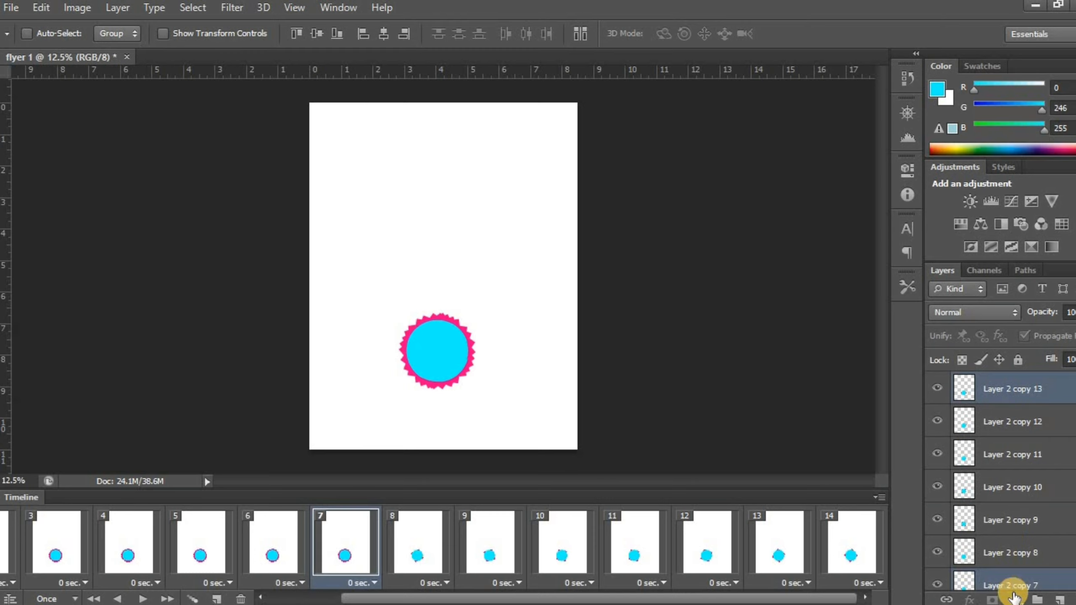
{"action": "left_click", "coordinate": [1020, 585], "text": "shift"}
{"action": "left_click", "coordinate": [937, 389]}
{"action": "left_click", "coordinate": [937, 421]}
{"action": "left_click_drag", "start_coordinate": [935, 458], "coordinate": [938, 559]}
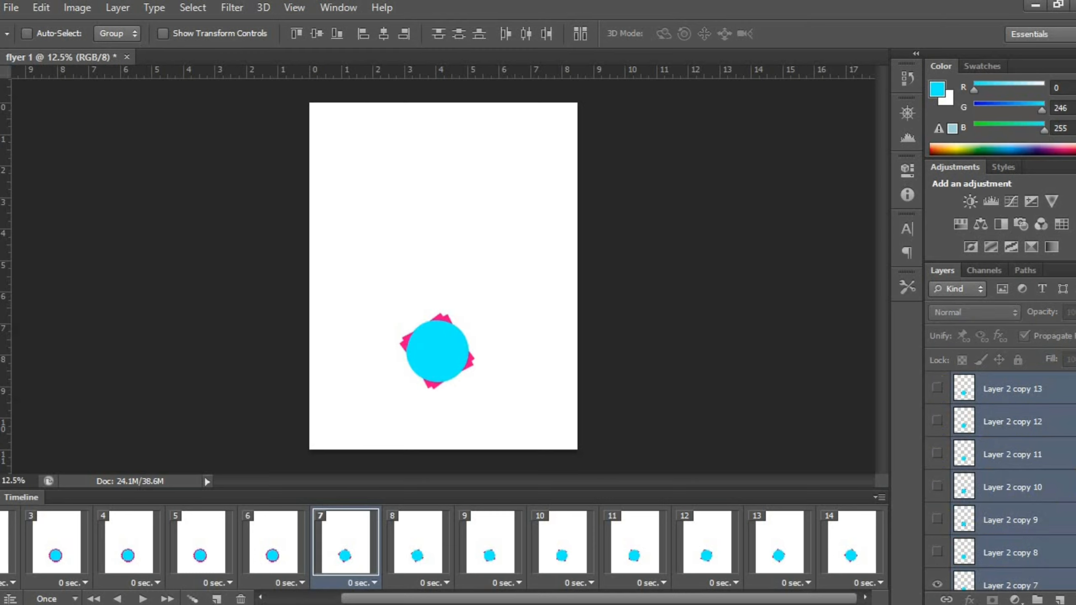
Select only Layer 2 copy 7, switch to frame 6 and hide that layer there
{"action": "scroll", "coordinate": [939, 488], "scroll_direction": "down", "scroll_amount": 3}
{"action": "left_click", "coordinate": [1055, 484]}
{"action": "left_click", "coordinate": [420, 549]}
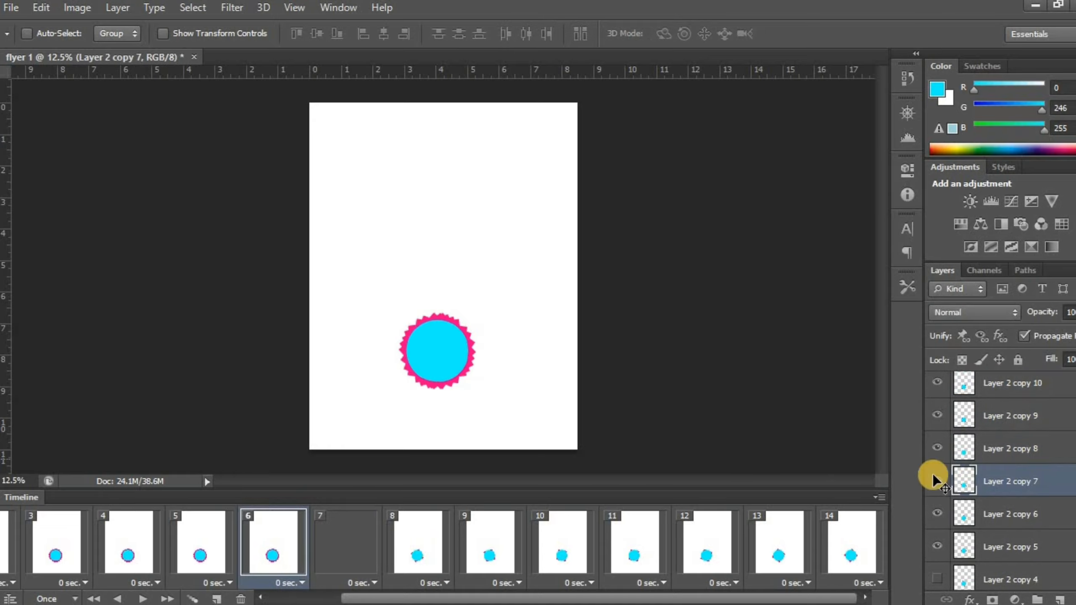
{"action": "left_click", "coordinate": [932, 474]}
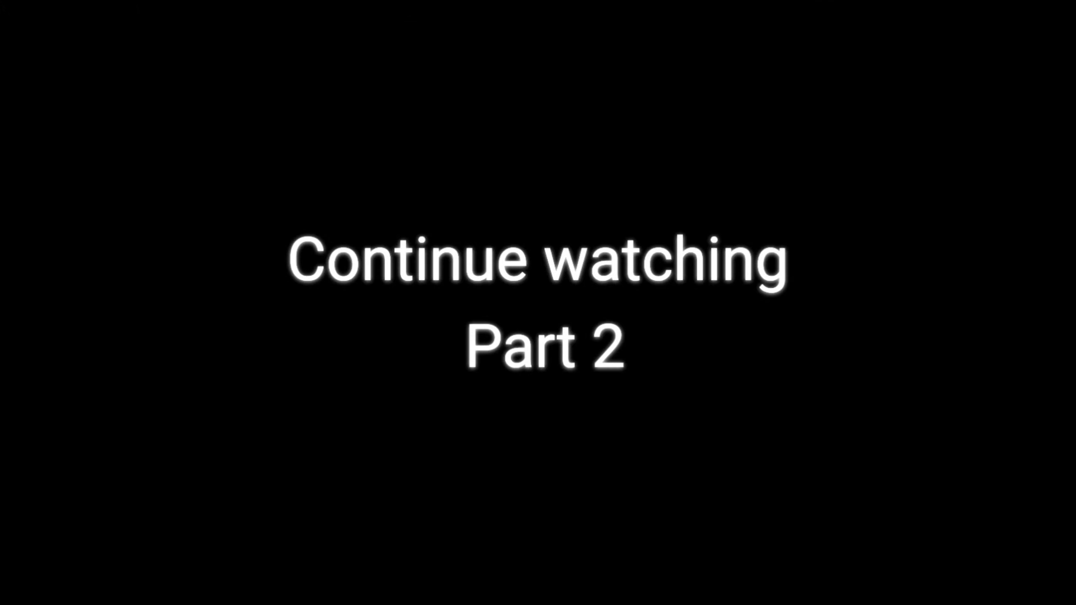